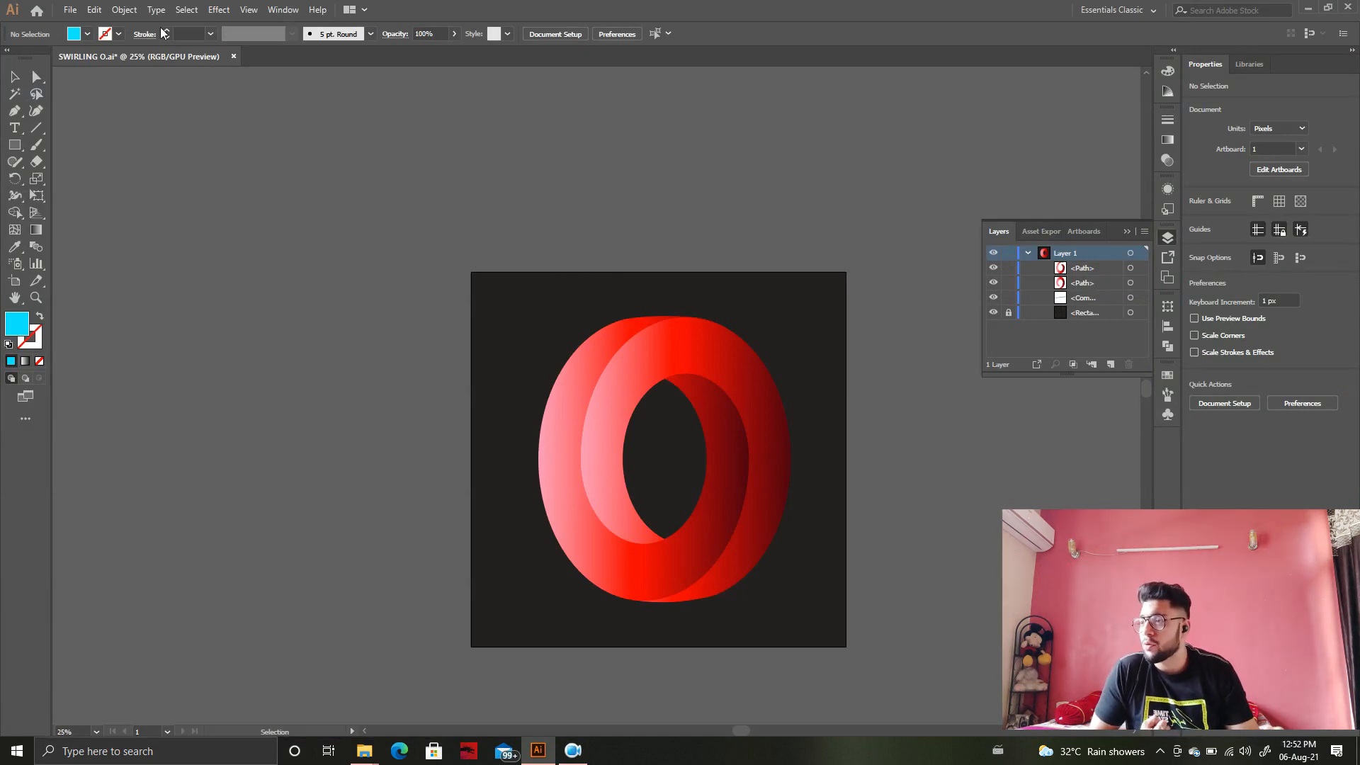
Create a new 1080 x 1080 px document using the recent custom preset.
{"action": "left_click", "coordinate": [65, 14]}
{"action": "key", "text": "Escape"}
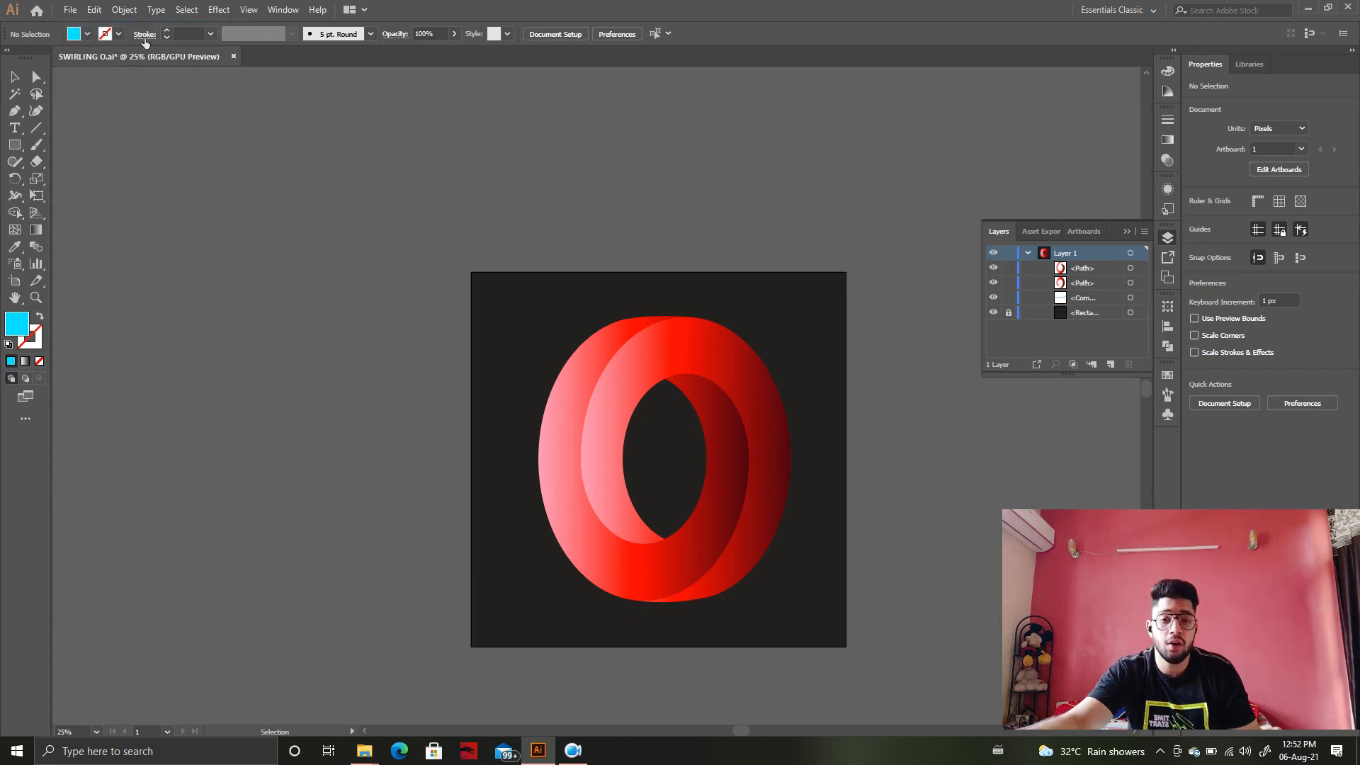
{"action": "key", "text": "ctrl+n"}
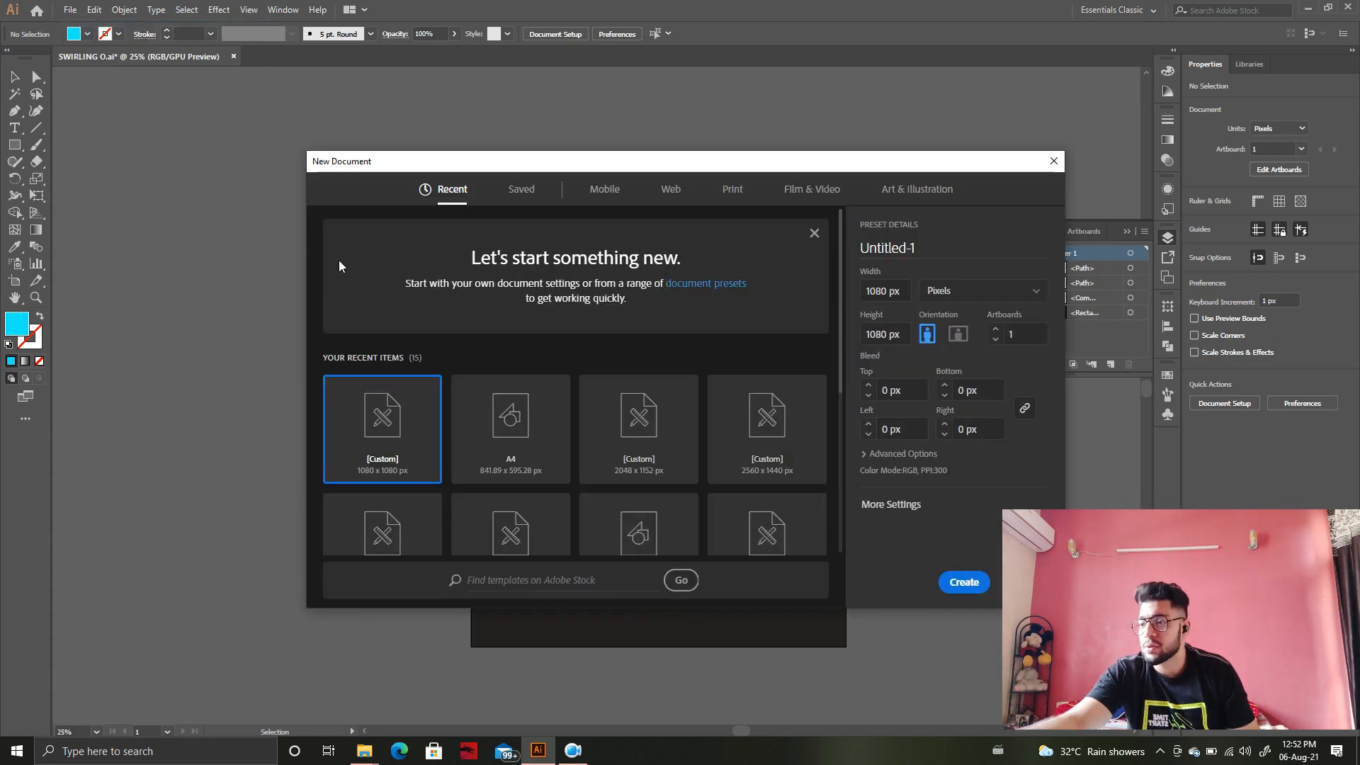
{"action": "left_click", "coordinate": [493, 443]}
{"action": "left_click", "coordinate": [396, 443]}
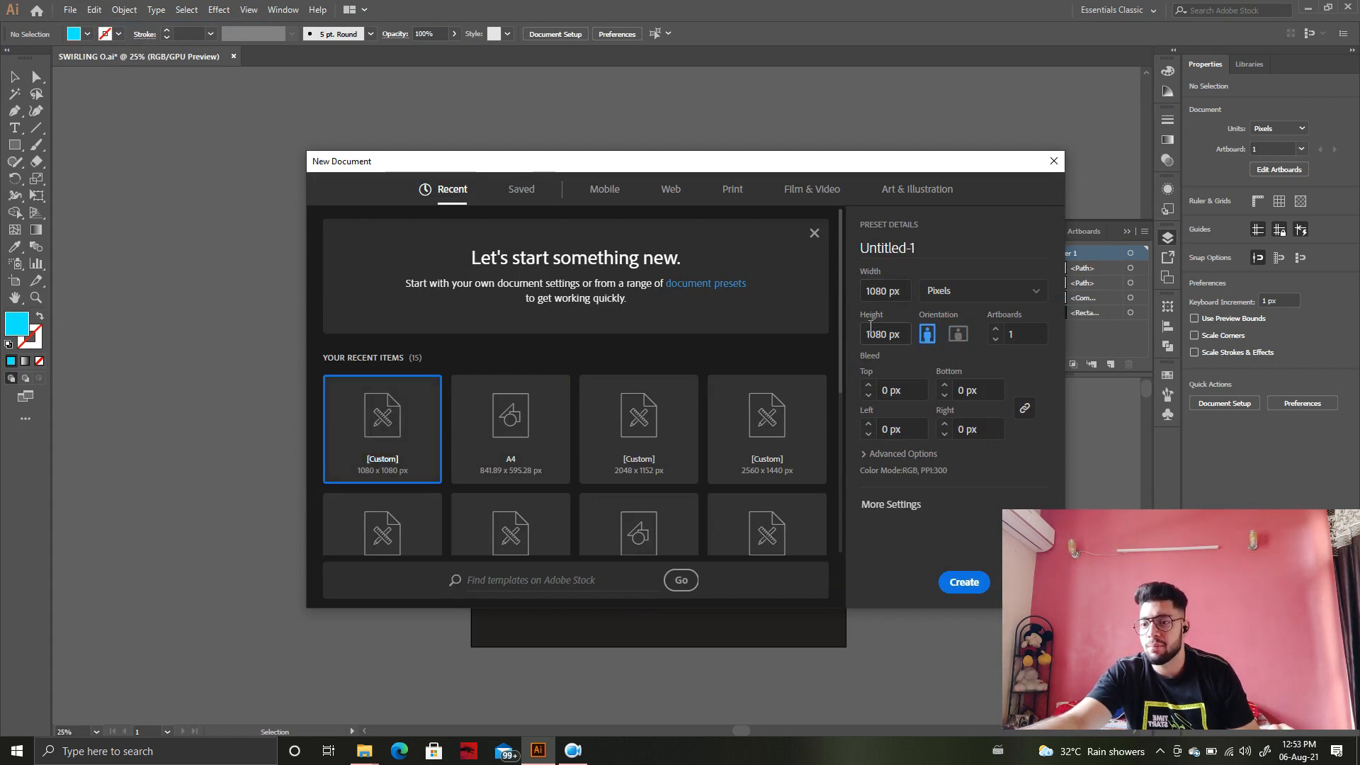
{"action": "left_click", "coordinate": [965, 582]}
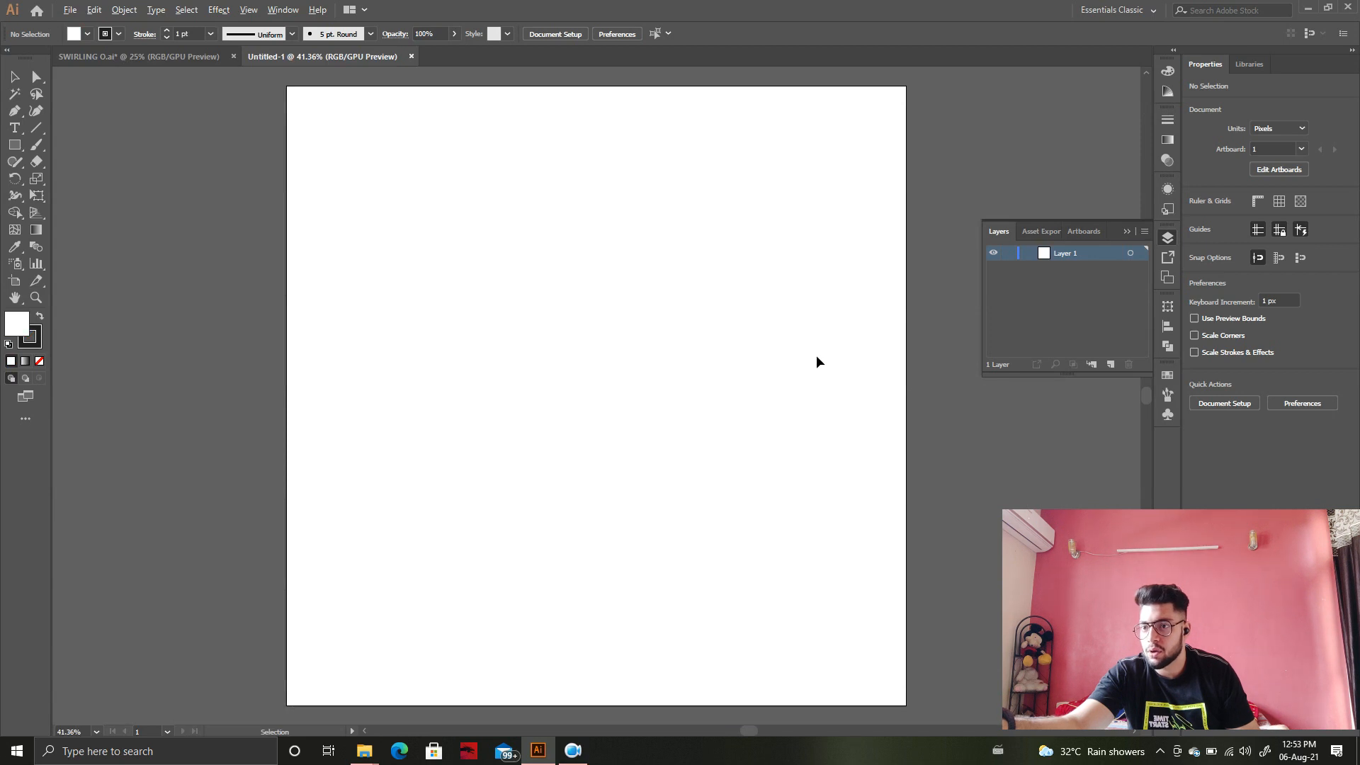
{"action": "scroll", "coordinate": [816, 356], "scroll_direction": "down", "scroll_amount": 1}
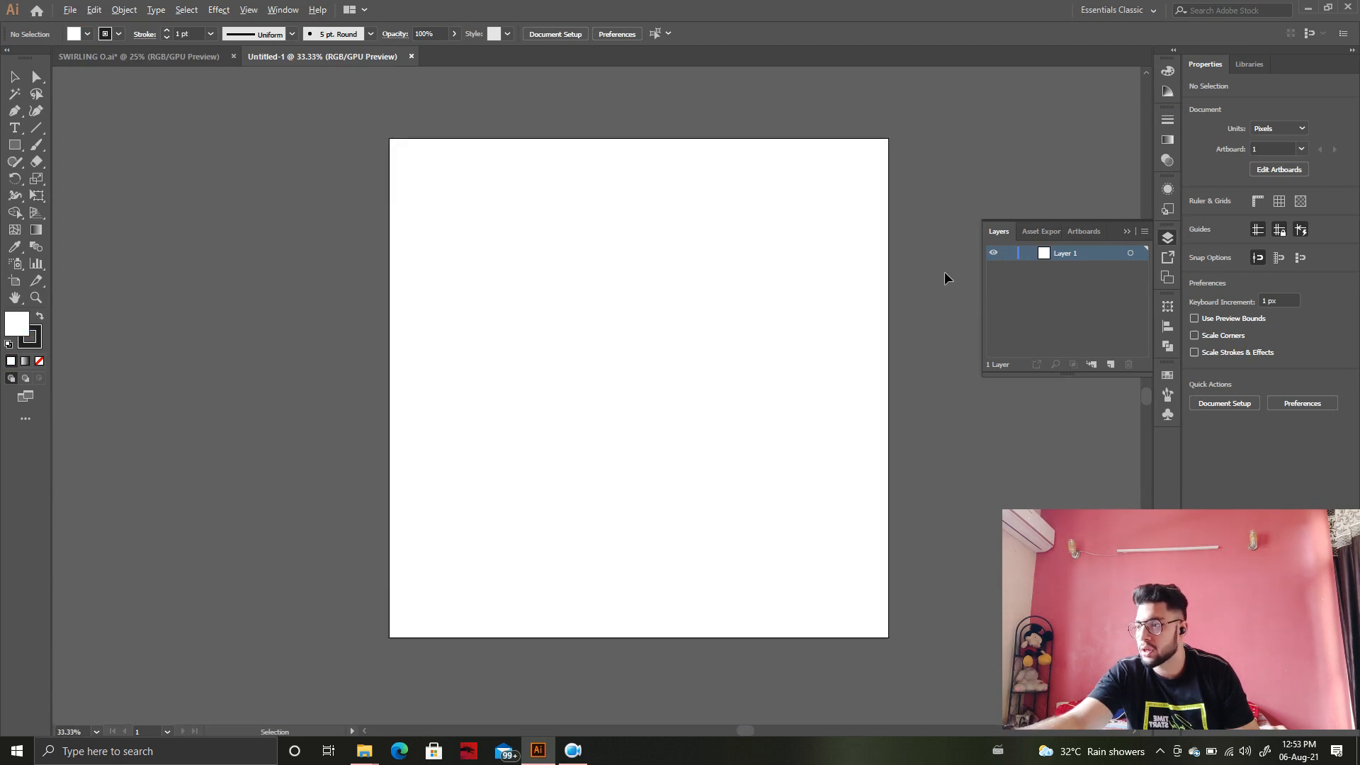
{"action": "left_click", "coordinate": [1127, 230]}
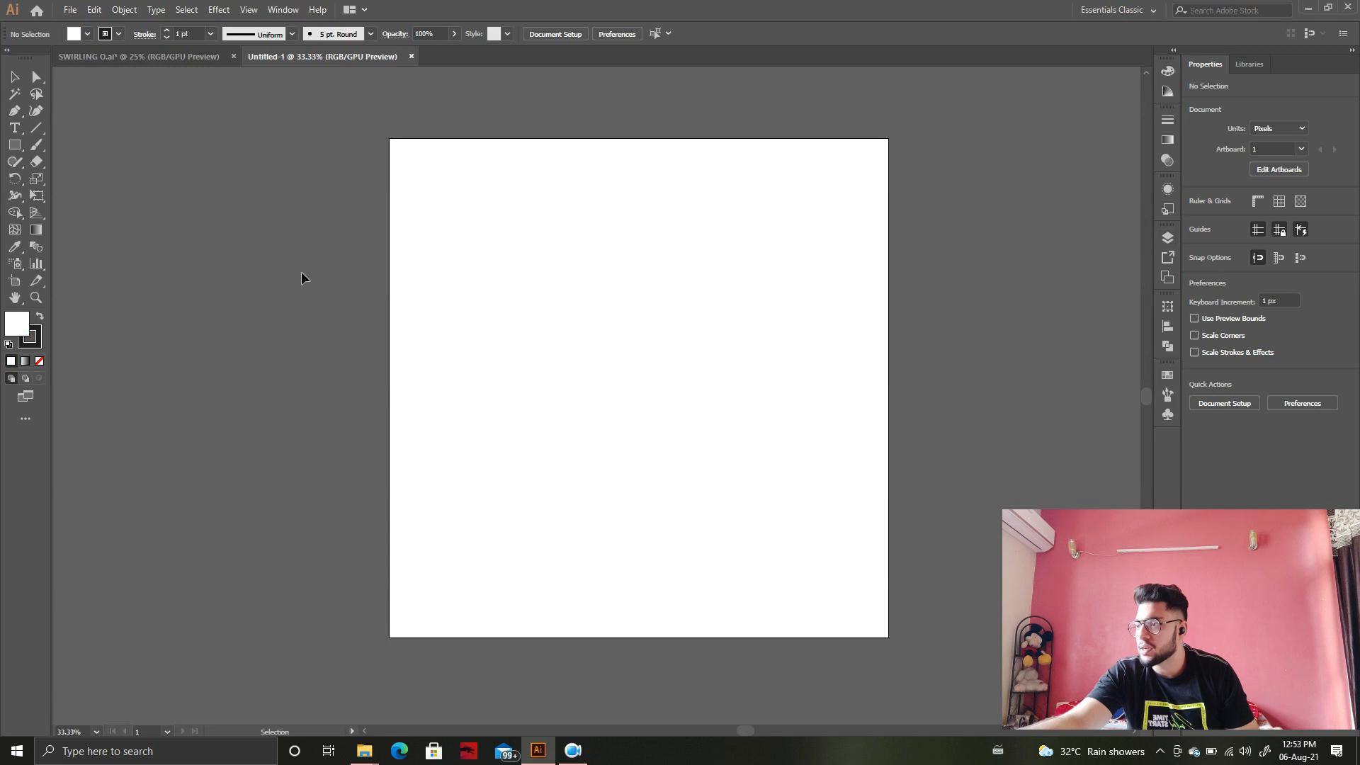
Draw a 1080 x 1080 px rectangle covering the whole artboard, with a near-black 231F20 fill and no stroke.
{"action": "left_click", "coordinate": [15, 146]}
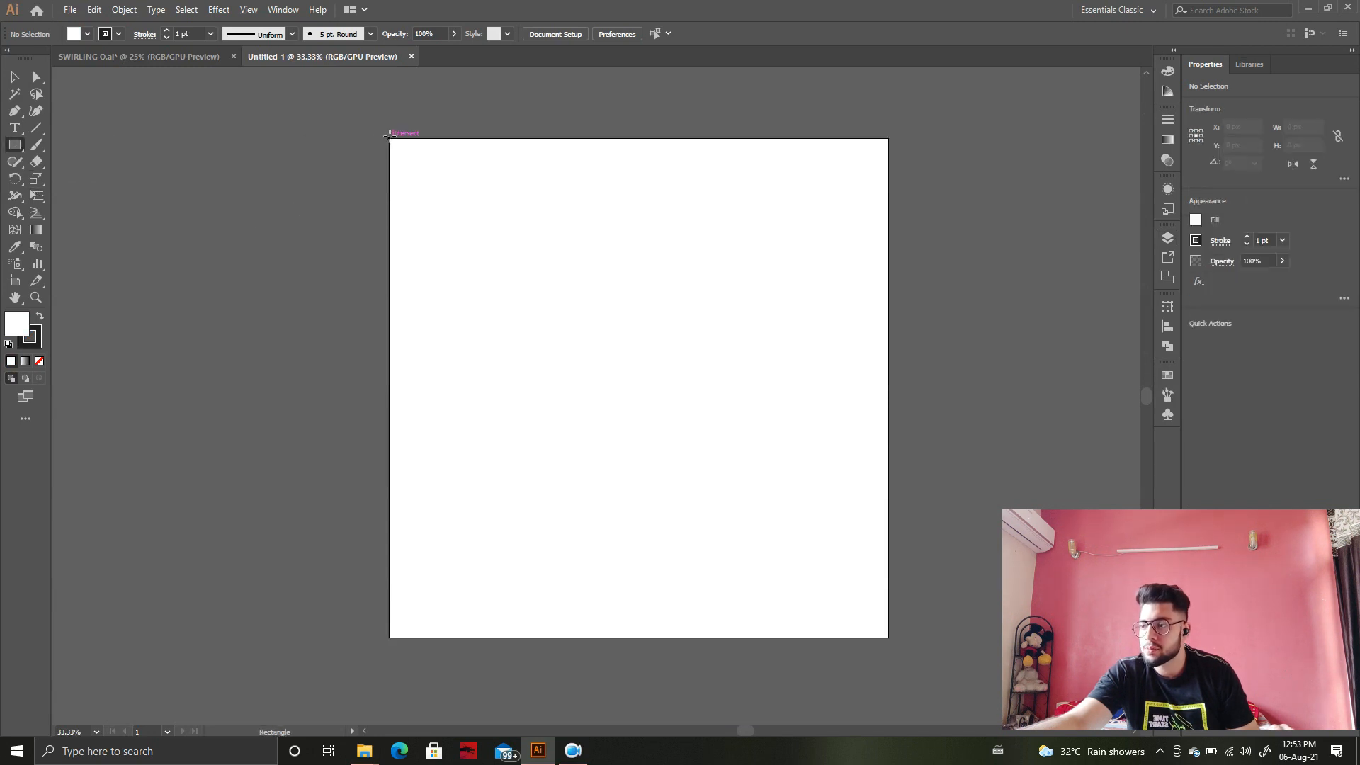
{"action": "left_click_drag", "start_coordinate": [389, 134], "coordinate": [889, 636]}
{"action": "left_click", "coordinate": [39, 317]}
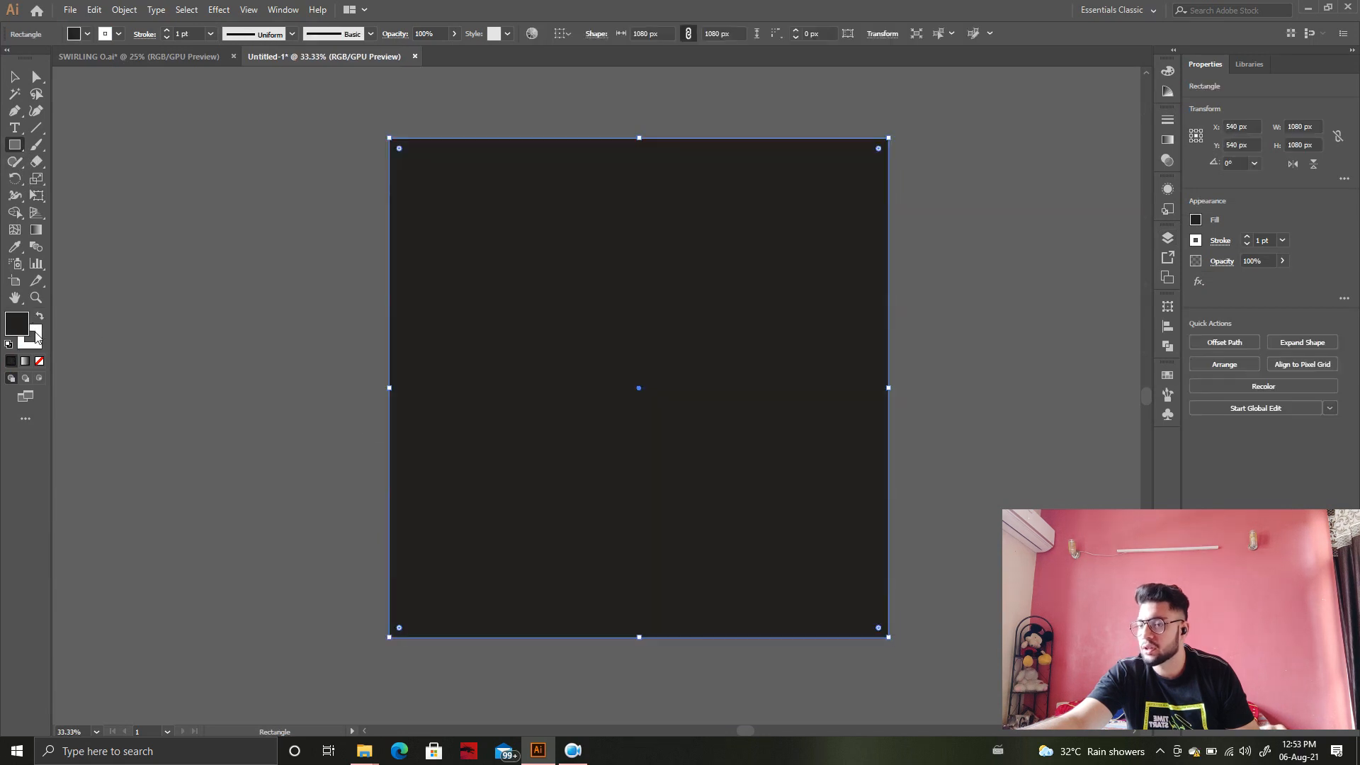
{"action": "left_click", "coordinate": [36, 337]}
{"action": "left_click", "coordinate": [41, 360]}
{"action": "left_click", "coordinate": [20, 326]}
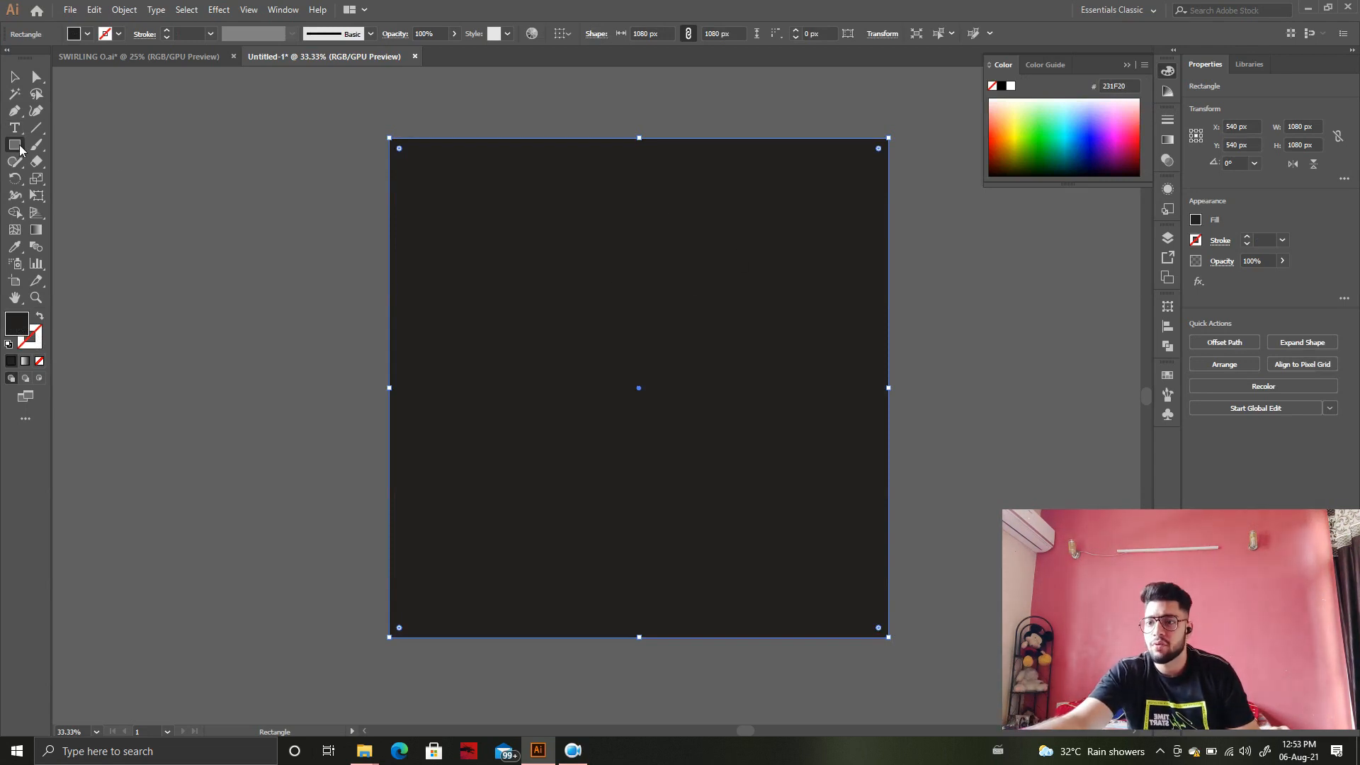
Expand Layer 1 and lock the dark background rectangle.
{"action": "left_click_drag", "start_coordinate": [14, 145], "coordinate": [61, 177]}
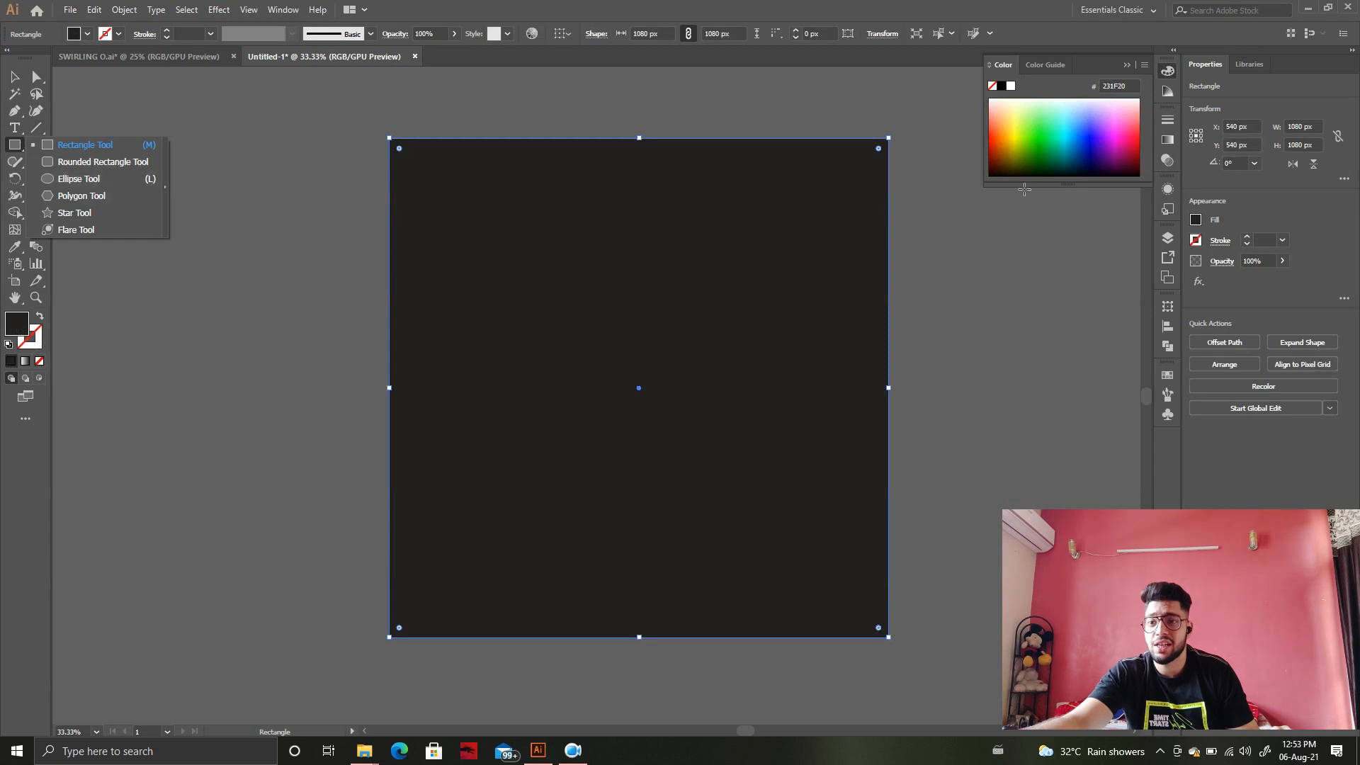
{"action": "left_click", "coordinate": [1168, 241]}
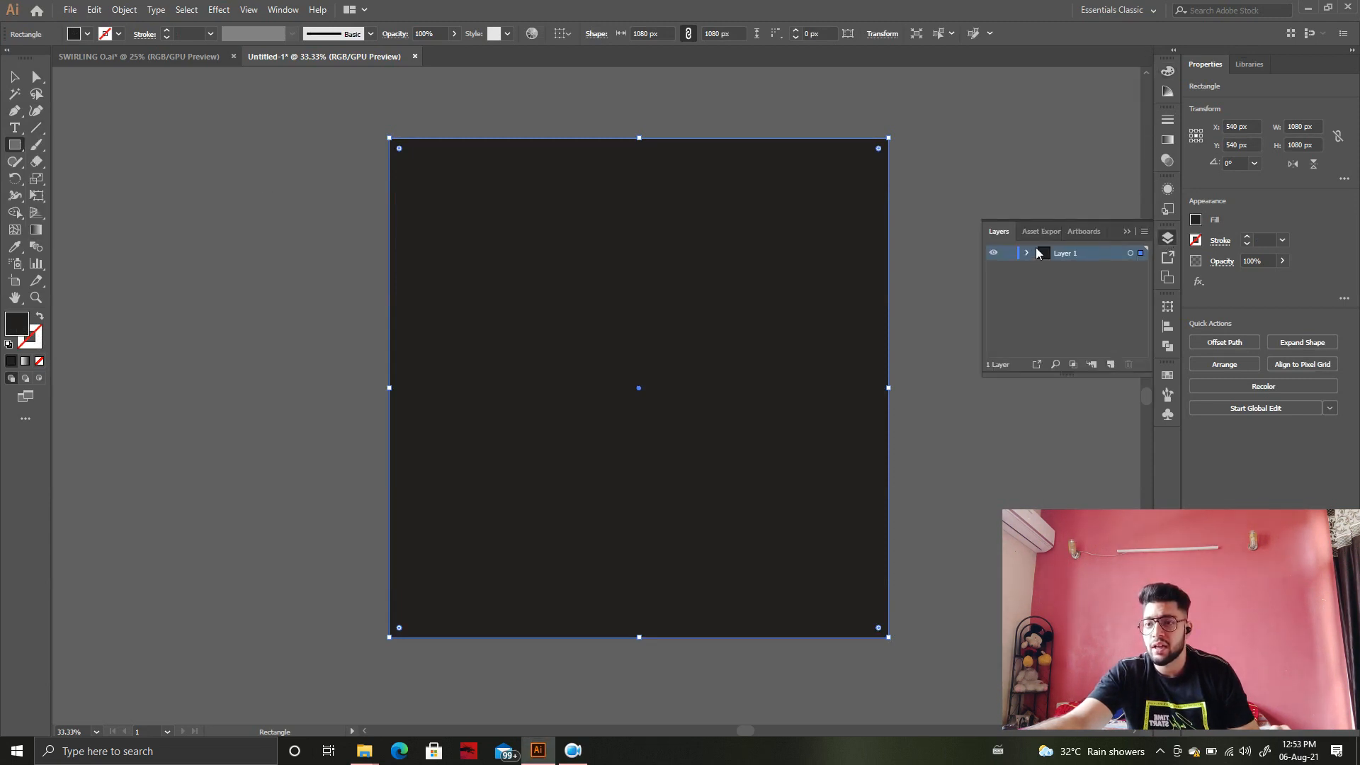
{"action": "left_click", "coordinate": [1027, 253]}
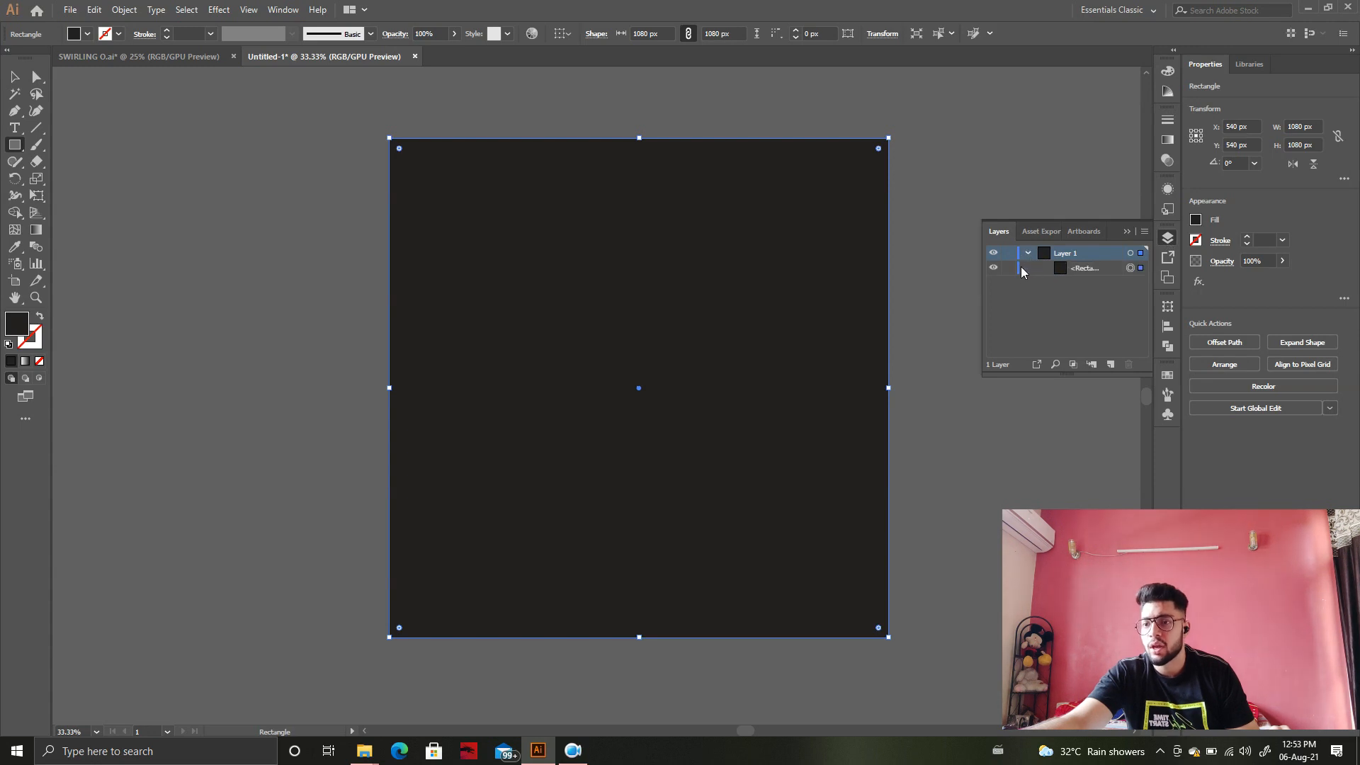
{"action": "left_click", "coordinate": [1009, 268]}
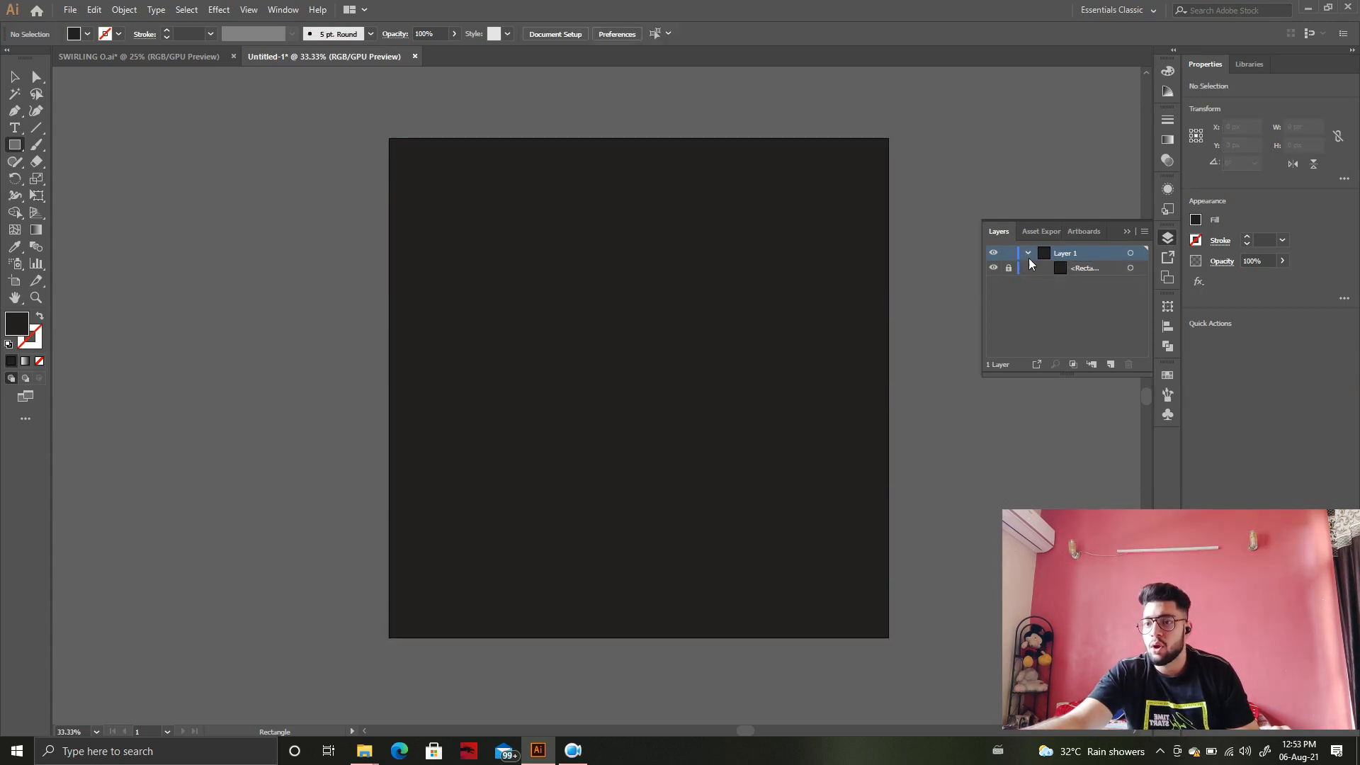
{"action": "left_click", "coordinate": [1126, 232]}
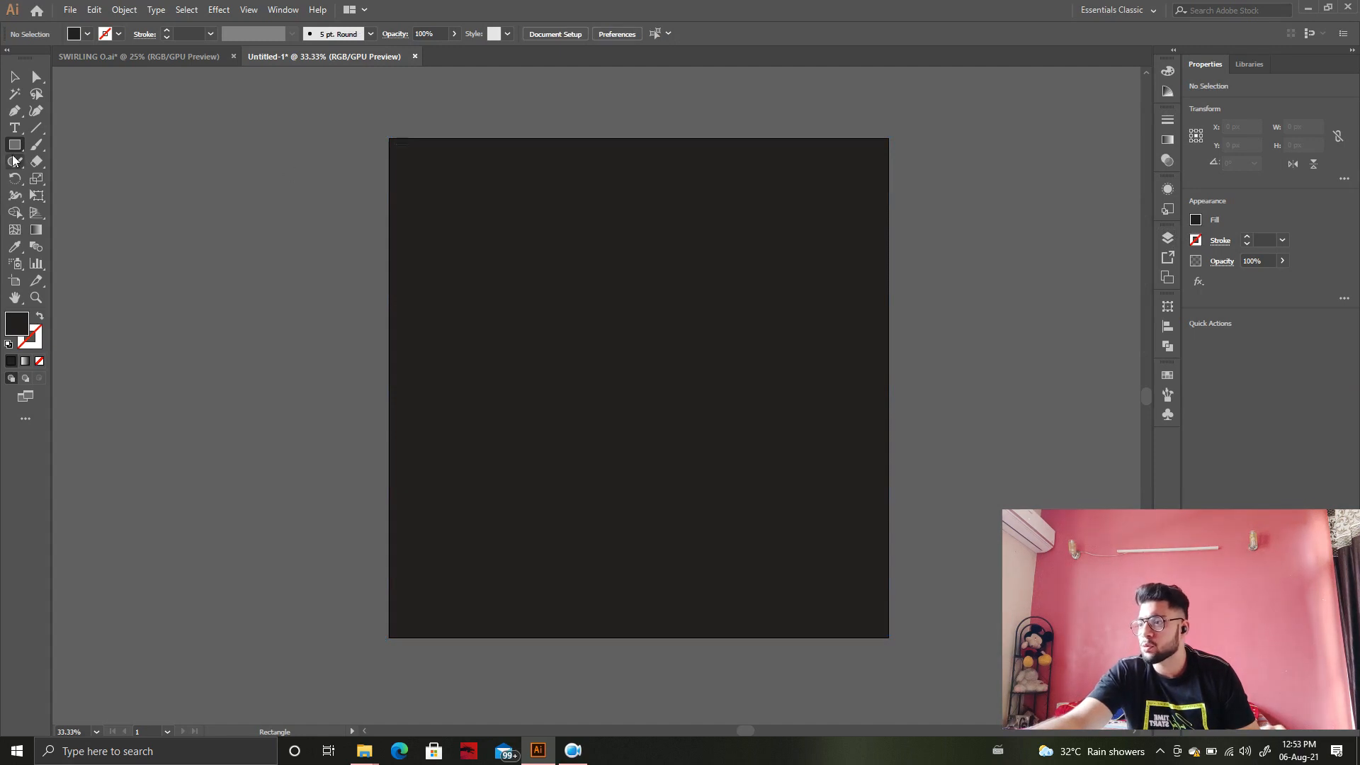
Draw a circle about 844 px in diameter on the artboard and fill it with a bright pinkish red.
{"action": "left_click_drag", "start_coordinate": [17, 148], "coordinate": [91, 178]}
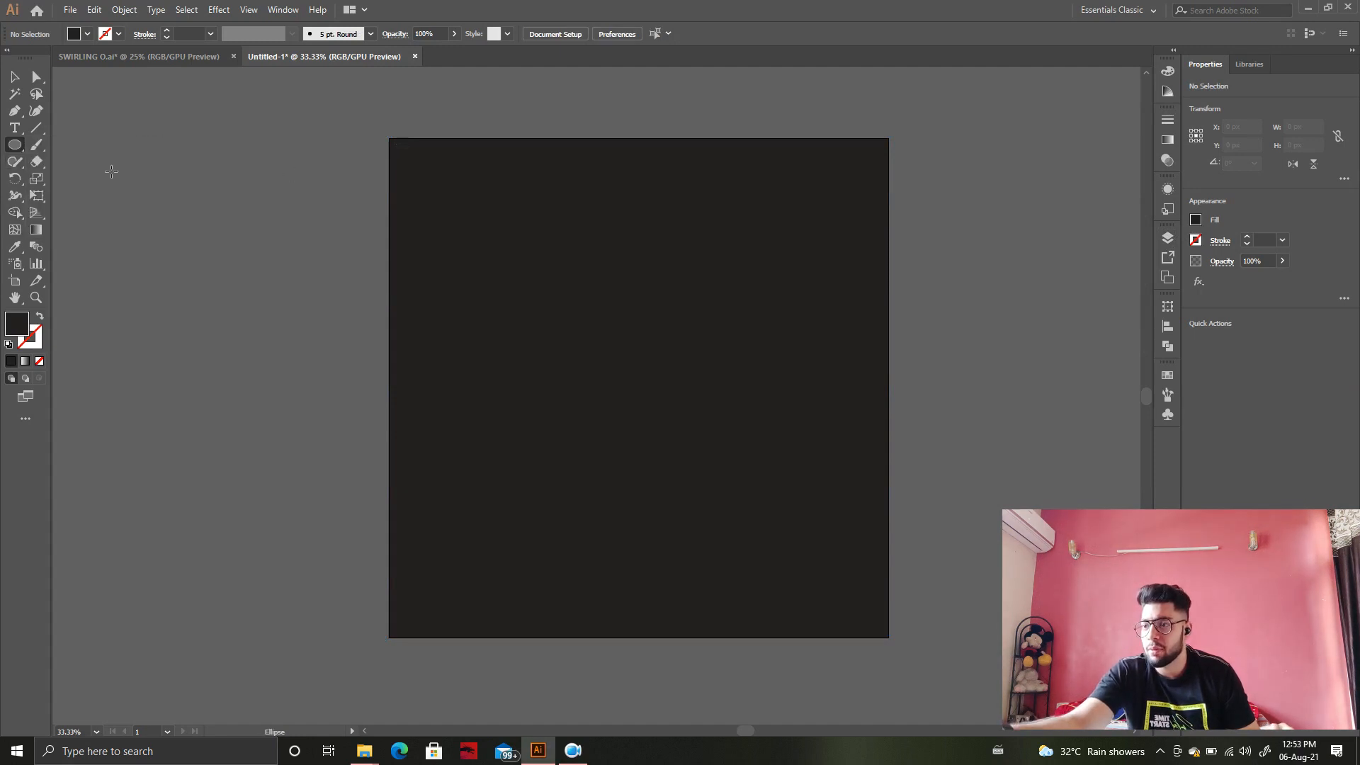
{"action": "left_click_drag", "start_coordinate": [435, 167], "coordinate": [826, 556]}
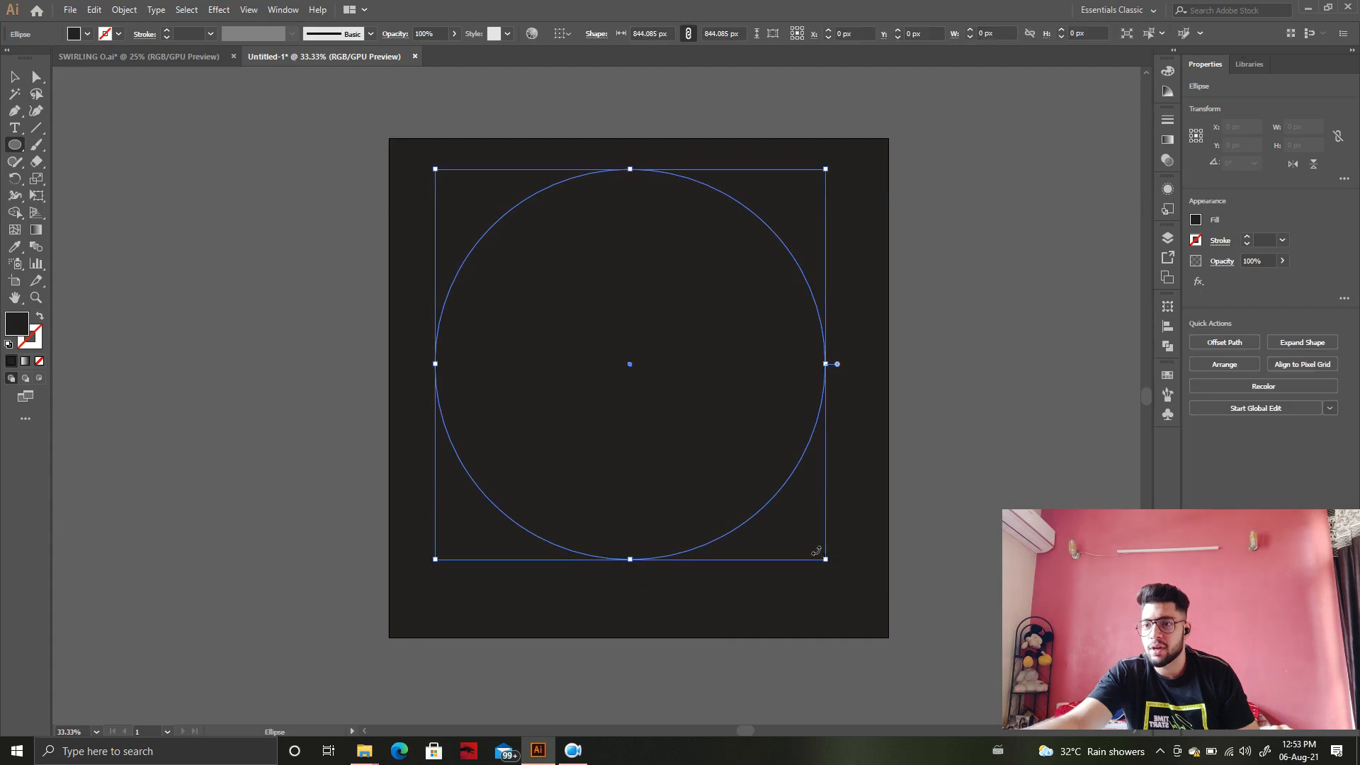
{"action": "double_click", "coordinate": [21, 330]}
{"action": "left_click", "coordinate": [1010, 321]}
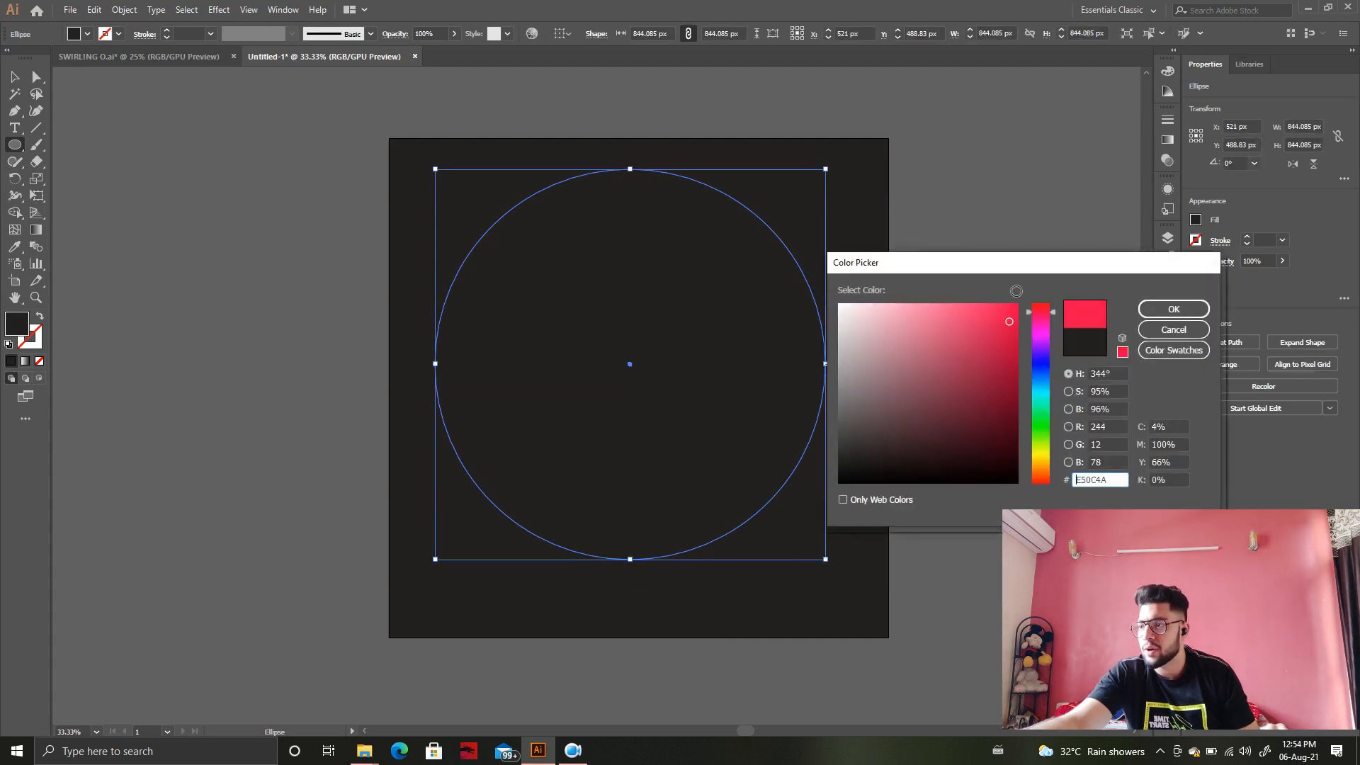
{"action": "left_click", "coordinate": [1174, 309]}
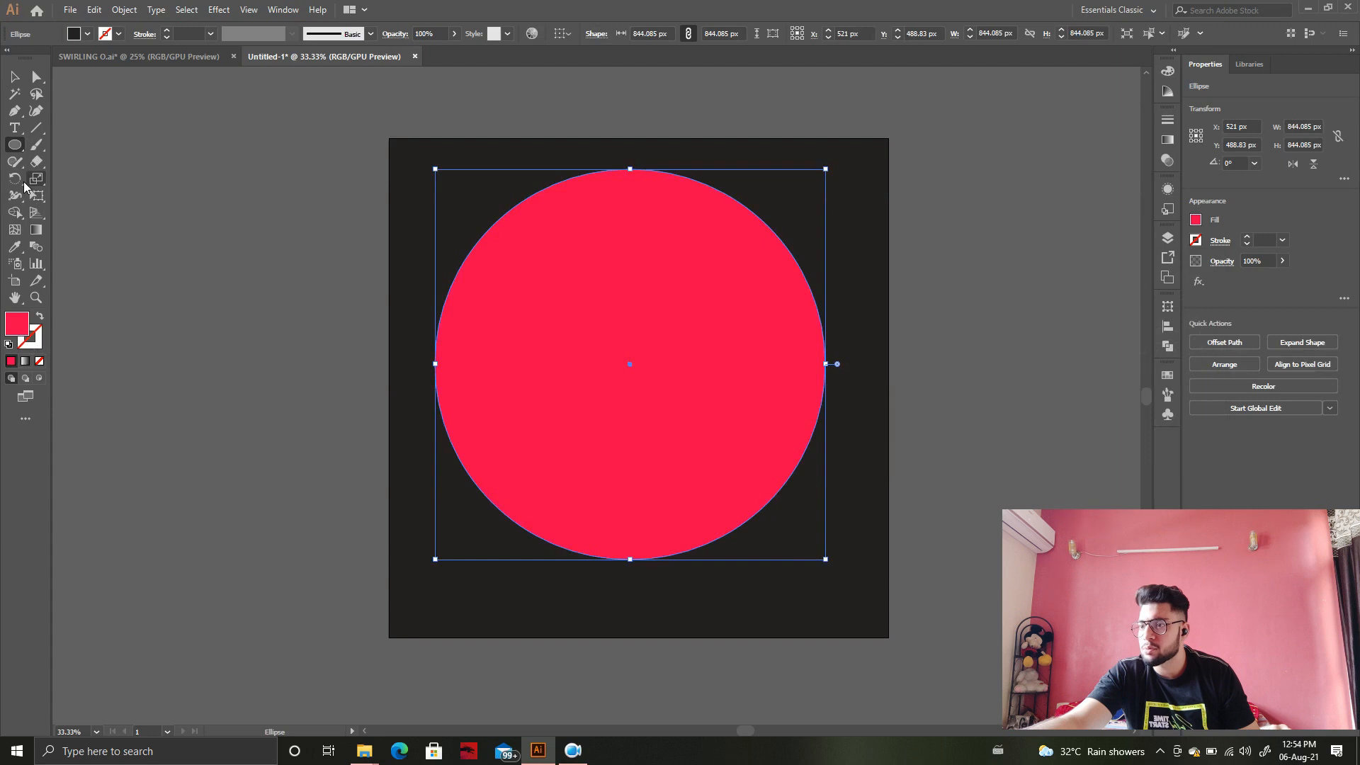
Paste a copy of the red circle in place and scale it down around its centre to about 498 px.
{"action": "left_click", "coordinate": [15, 78]}
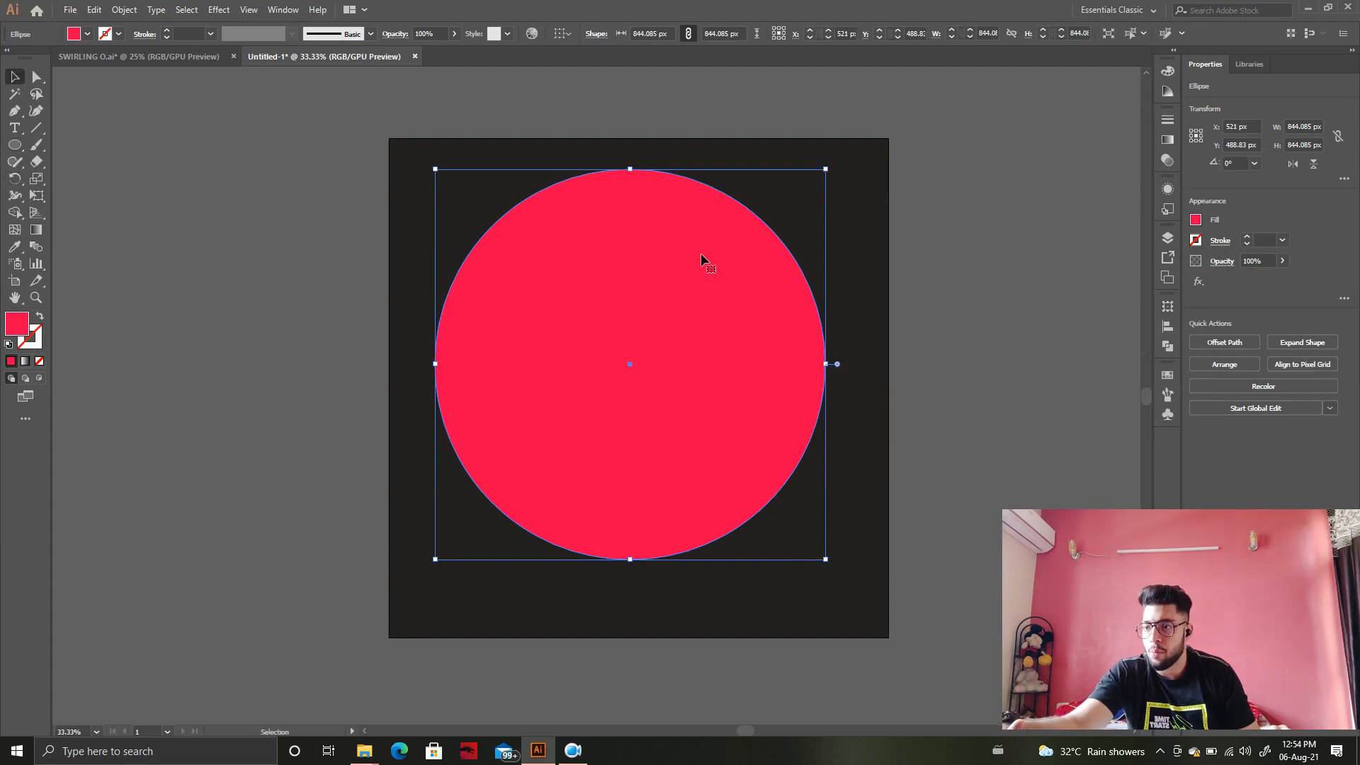
{"action": "key", "text": "ctrl"}
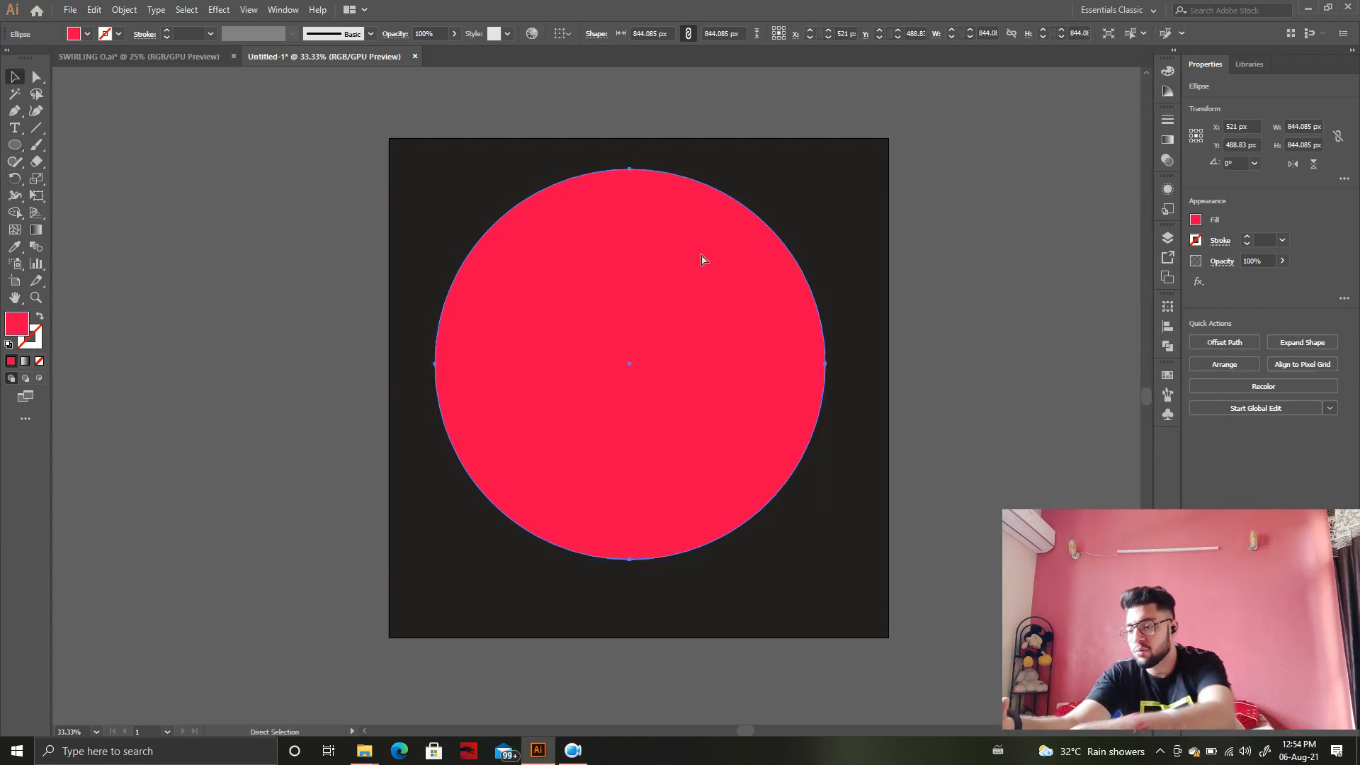
{"action": "key", "text": "ctrl+shift+v"}
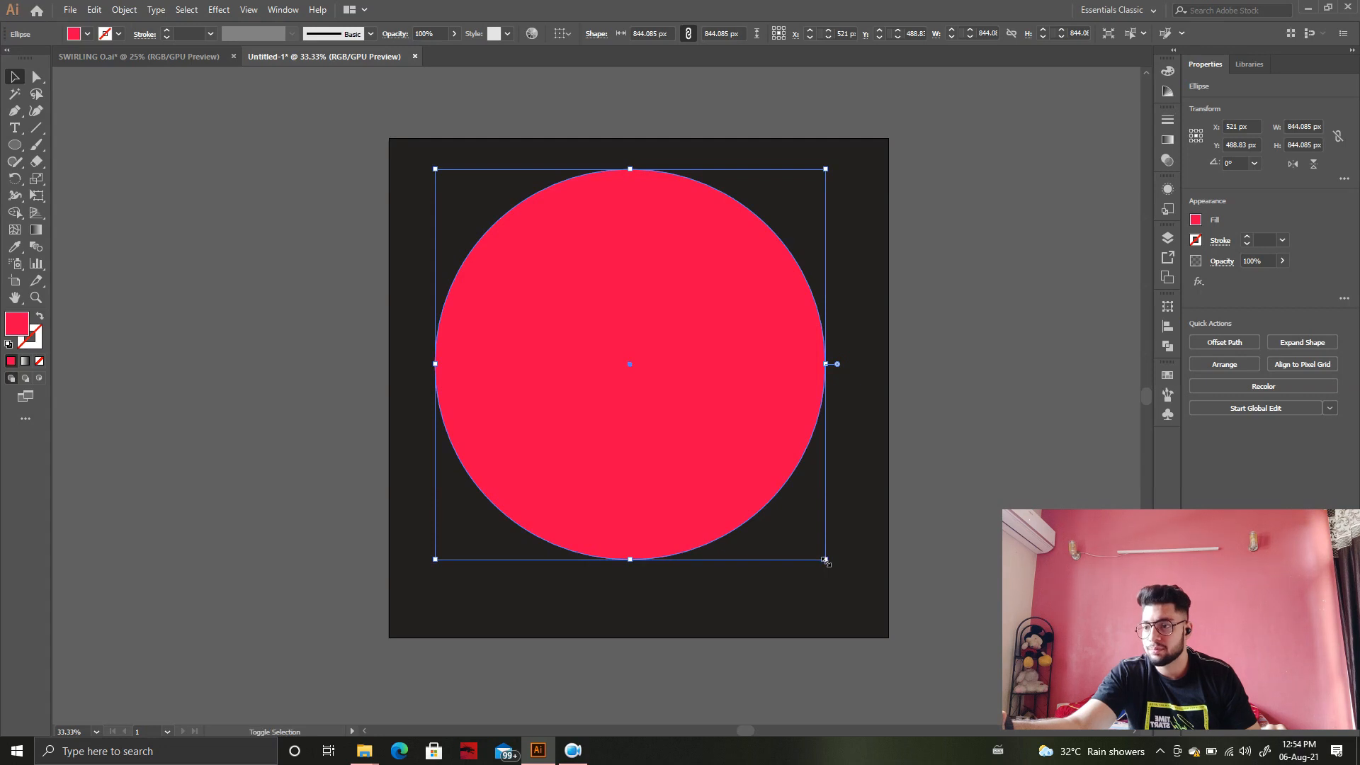
{"action": "left_click_drag", "start_coordinate": [826, 561], "coordinate": [746, 516]}
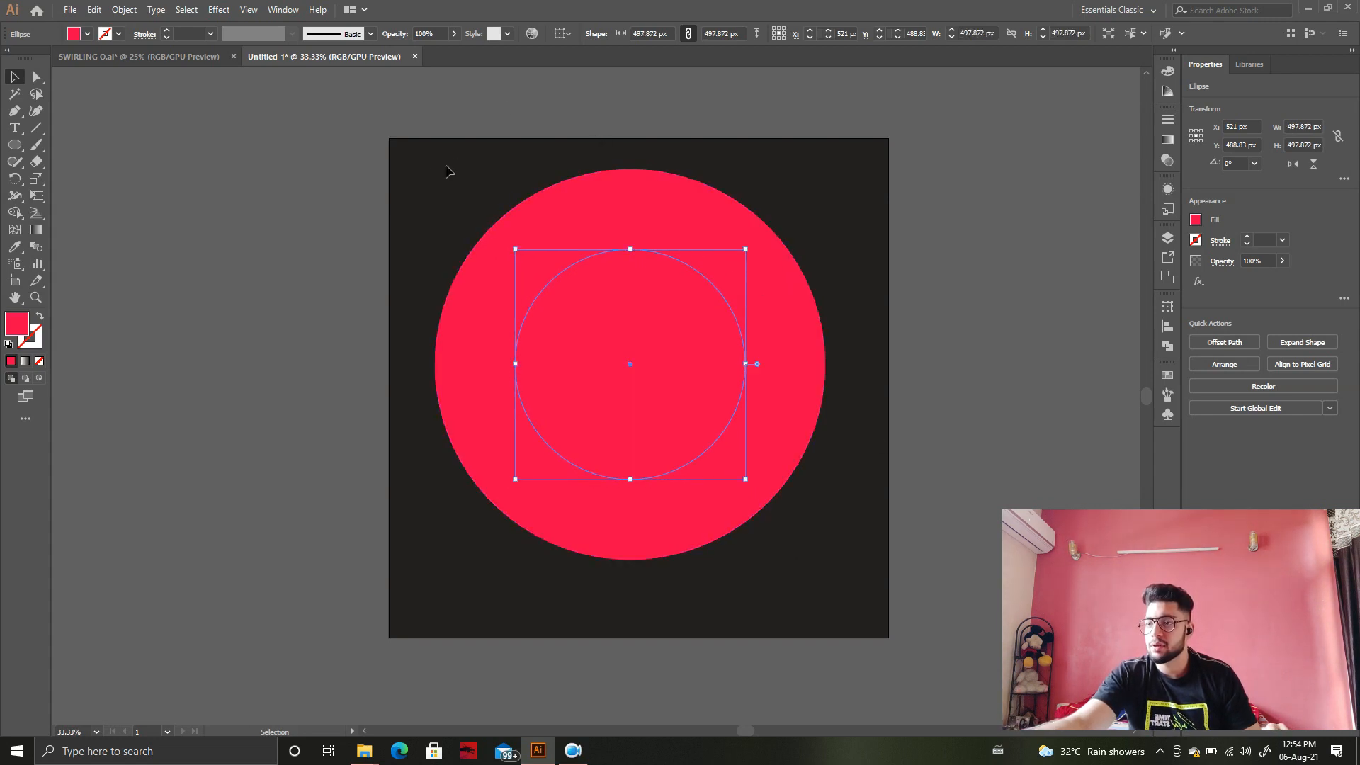
Select both concentric circles and apply Exclude to cut out the centre and form a ring.
{"action": "left_click_drag", "start_coordinate": [404, 158], "coordinate": [622, 254]}
{"action": "left_click_drag", "start_coordinate": [827, 519], "coordinate": [844, 568]}
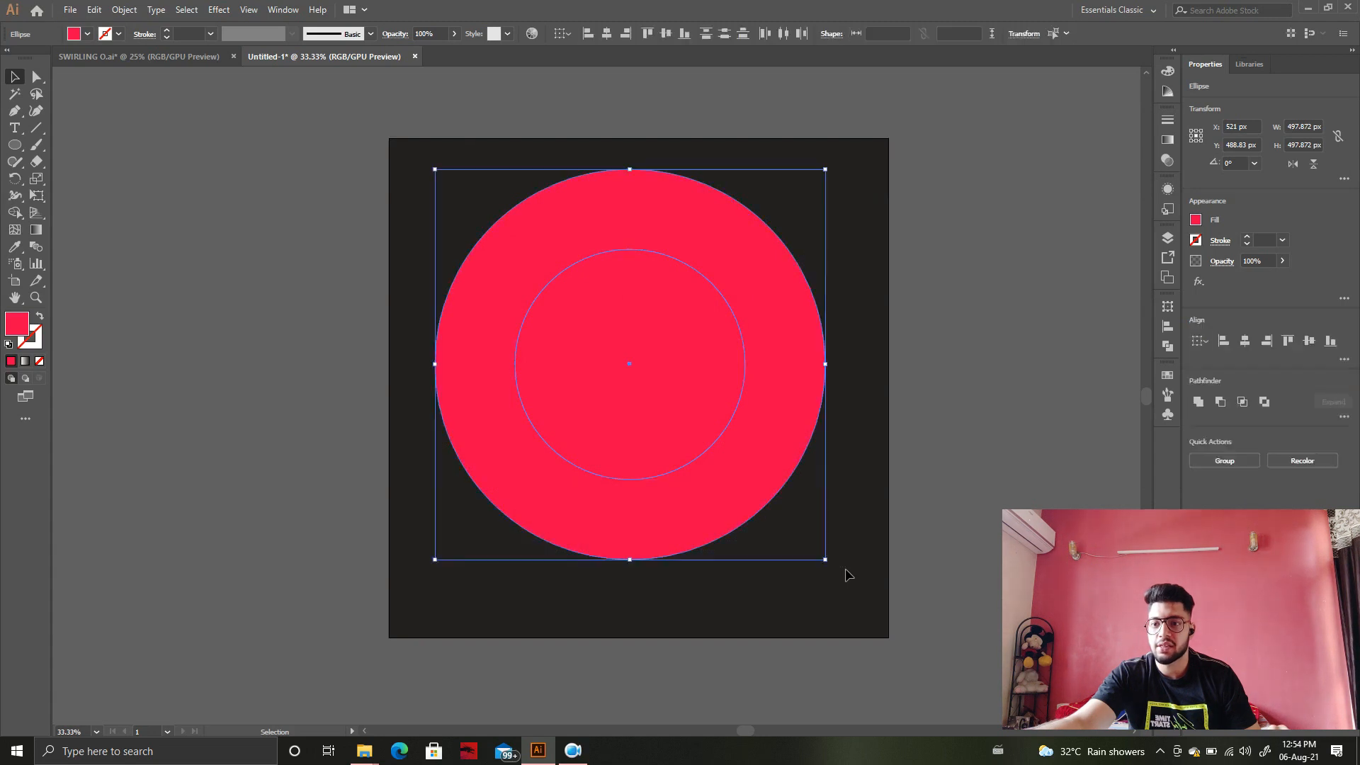
{"action": "left_click", "coordinate": [1265, 402]}
{"action": "left_click", "coordinate": [1005, 345]}
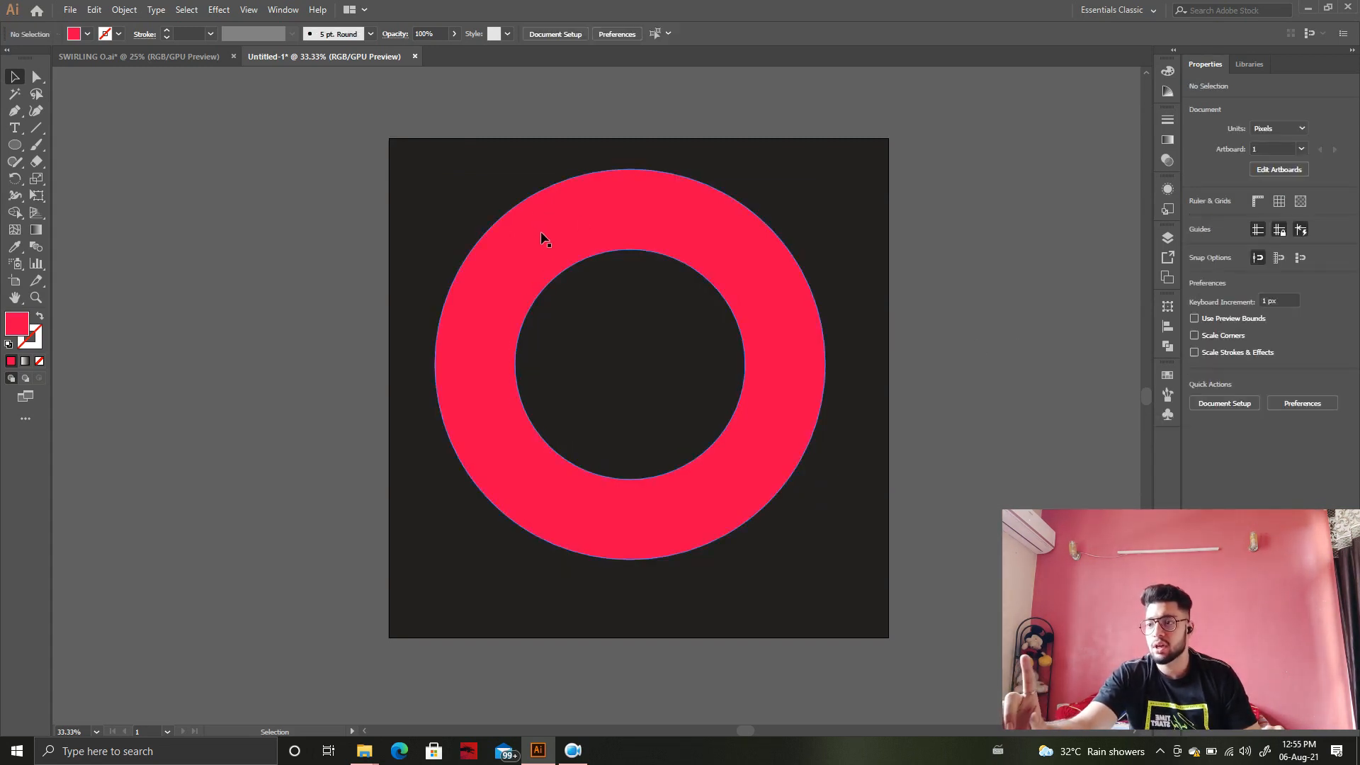
Shift the ring about 57 px left, then duplicate it about 173 px horizontally to the right so the two rings overlap.
{"action": "left_click_drag", "start_coordinate": [550, 233], "coordinate": [526, 231]}
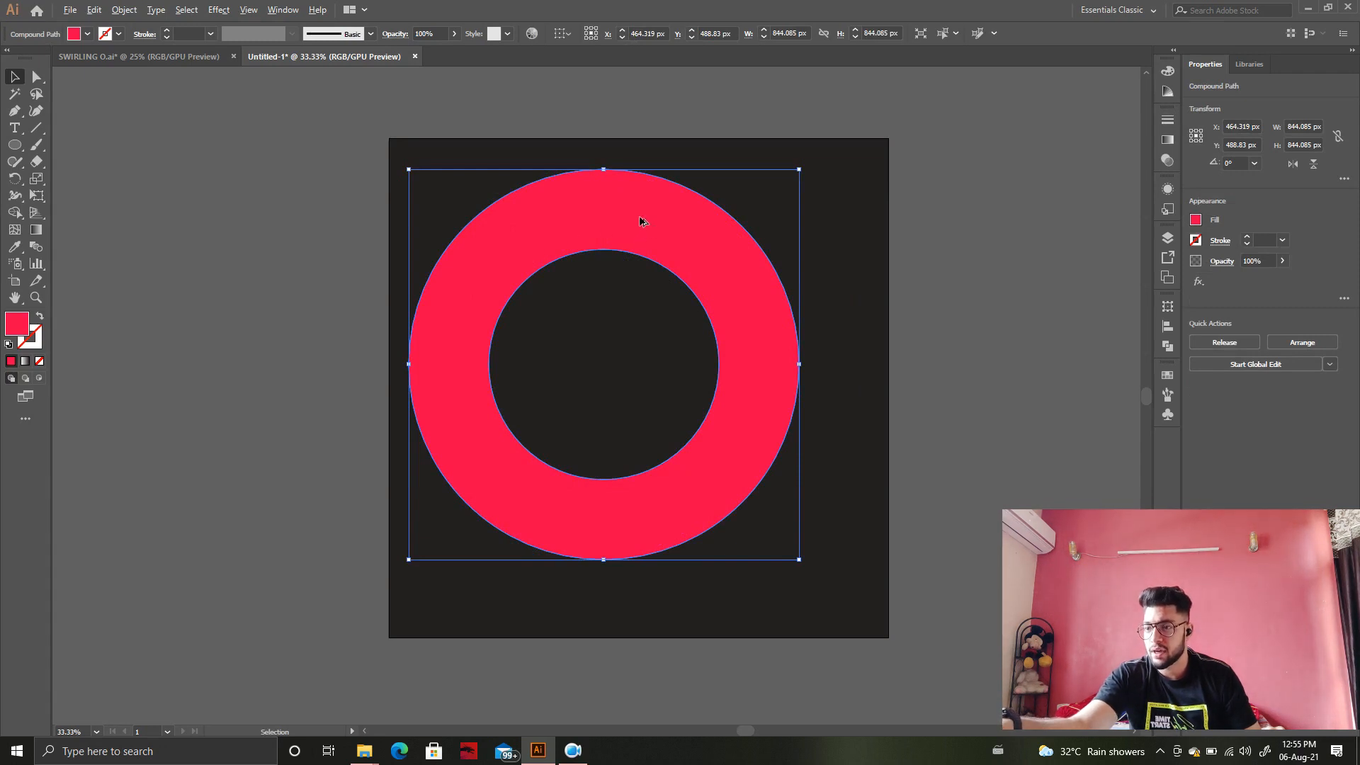
{"action": "left_click_drag", "start_coordinate": [640, 217], "coordinate": [721, 220]}
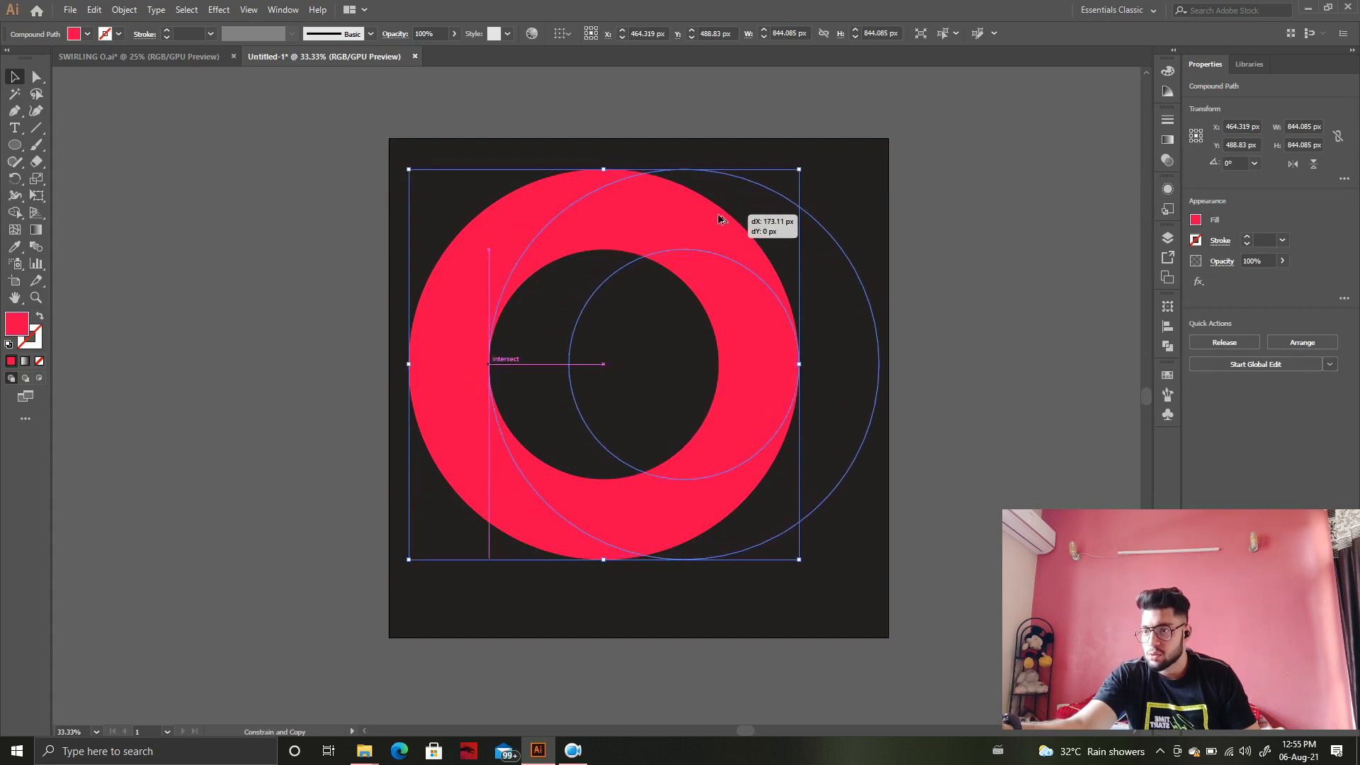
{"action": "left_click_drag", "start_coordinate": [719, 219], "coordinate": [719, 220]}
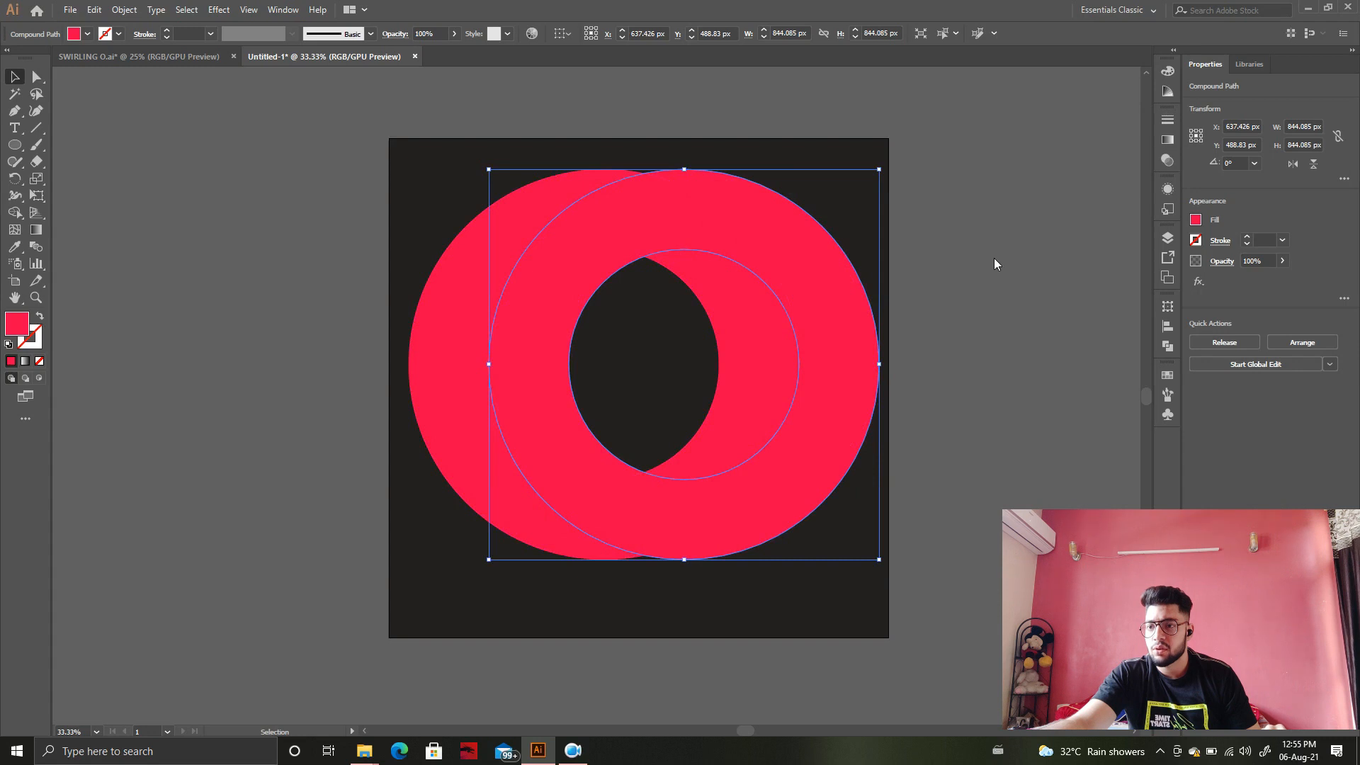
Change the fill of the duplicated ring to bright green.
{"action": "left_click_drag", "start_coordinate": [1047, 350], "coordinate": [1046, 429]}
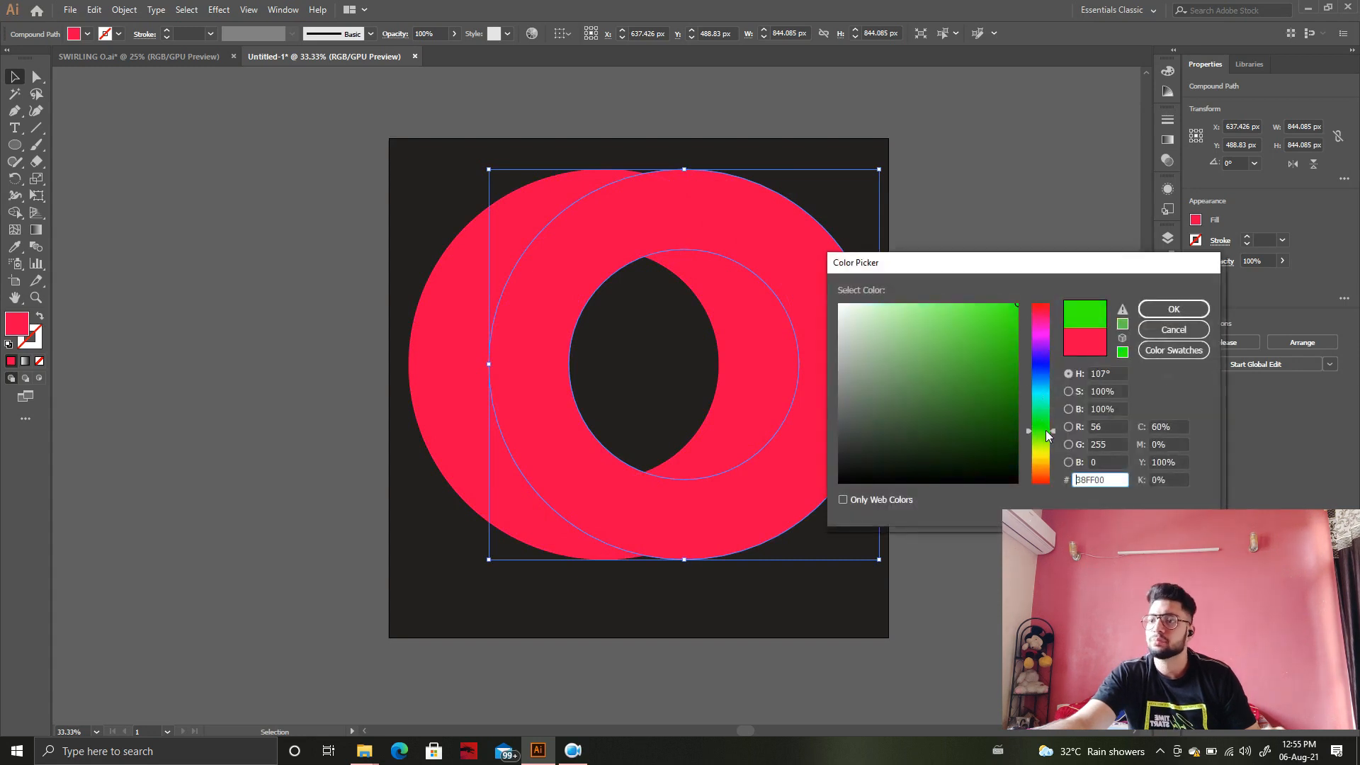
{"action": "left_click", "coordinate": [1173, 310]}
{"action": "left_click", "coordinate": [1049, 247]}
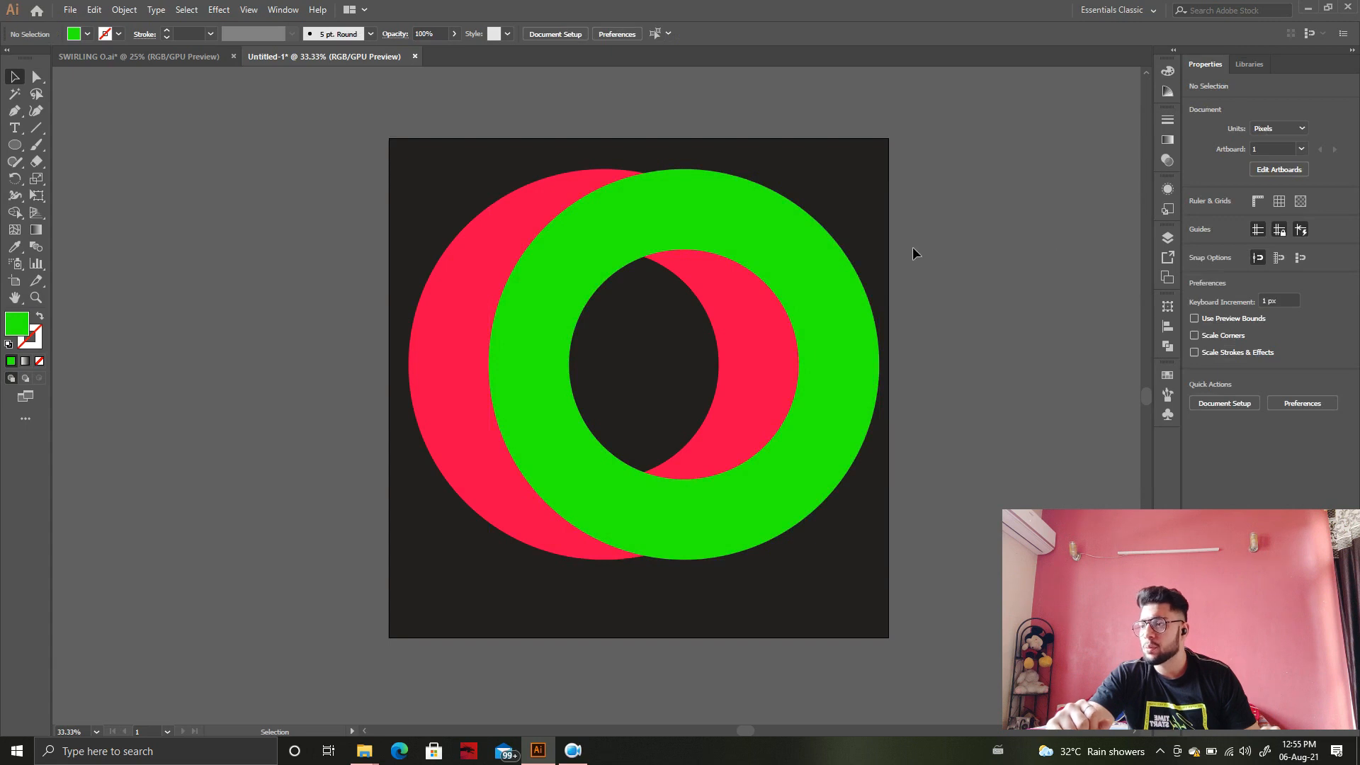
Draw a flat ellipse about 458 x 58 px across the upper part of both rings and fill it with blue.
{"action": "left_click", "coordinate": [14, 145]}
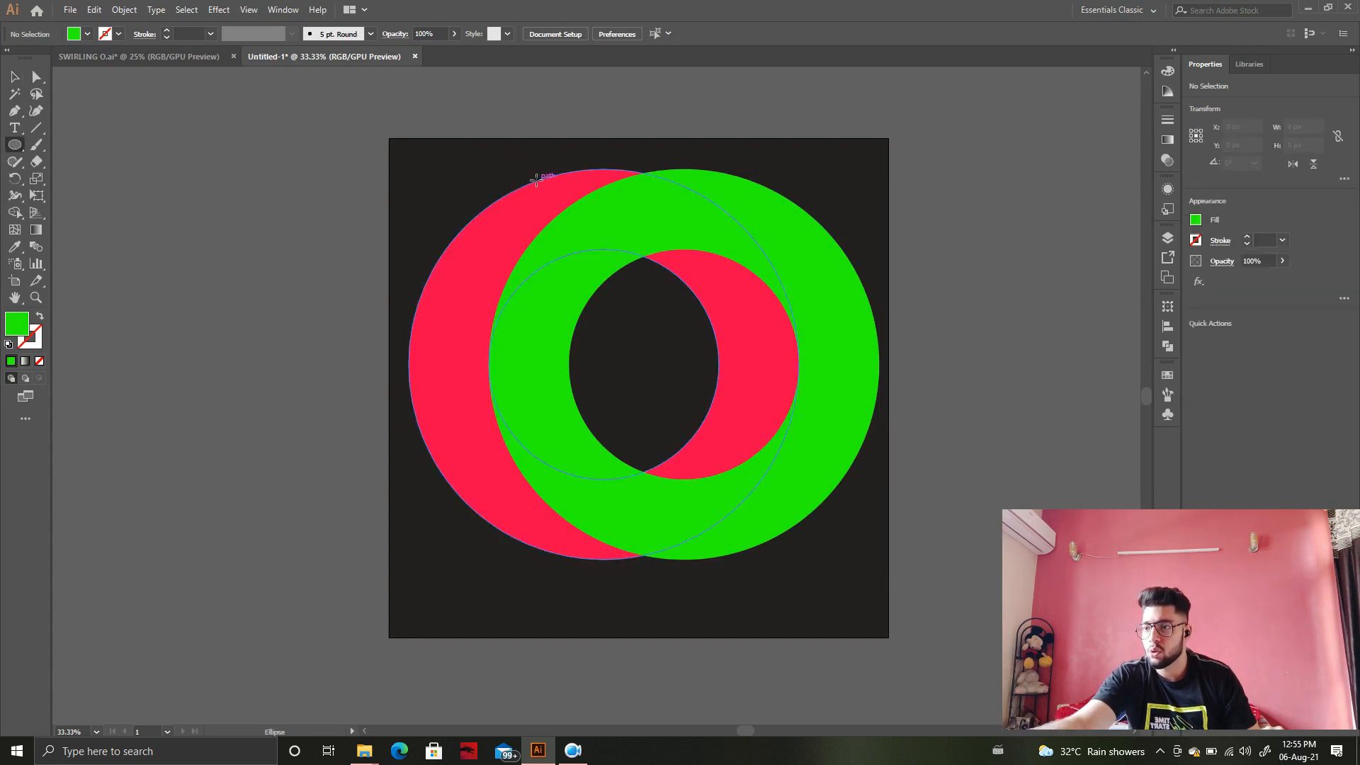
{"action": "left_click_drag", "start_coordinate": [531, 181], "coordinate": [738, 210]}
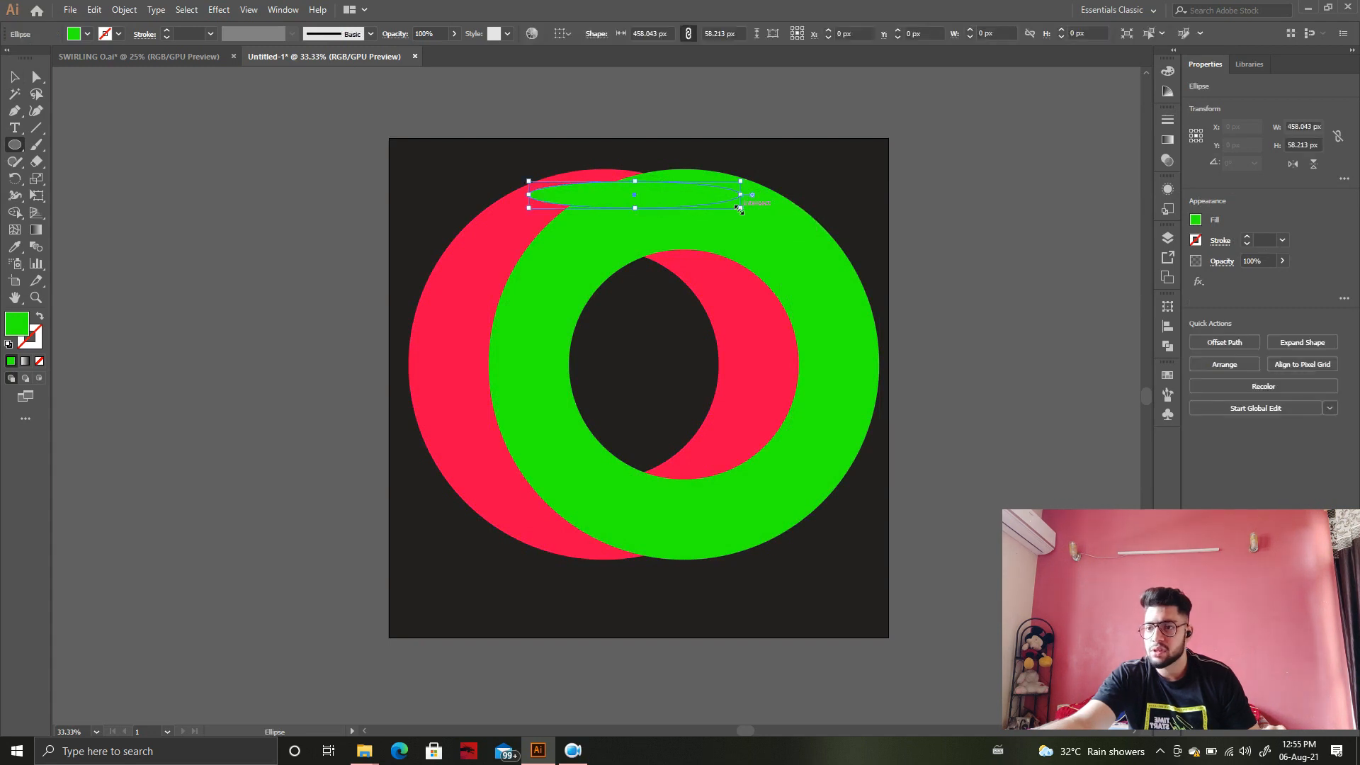
{"action": "double_click", "coordinate": [10, 329]}
{"action": "left_click", "coordinate": [1039, 362]}
{"action": "left_click", "coordinate": [1173, 306]}
Move the blue ellipse up so it bridges the upper outer edges of the red and green rings.
{"action": "key", "text": "v"}
{"action": "left_click_drag", "start_coordinate": [657, 202], "coordinate": [666, 187]}
{"action": "scroll", "coordinate": [707, 182], "scroll_direction": "up", "scroll_amount": 3}
{"action": "left_click_drag", "start_coordinate": [531, 179], "coordinate": [530, 182]}
{"action": "left_click", "coordinate": [591, 125]}
{"action": "scroll", "coordinate": [592, 124], "scroll_direction": "down", "scroll_amount": 2}
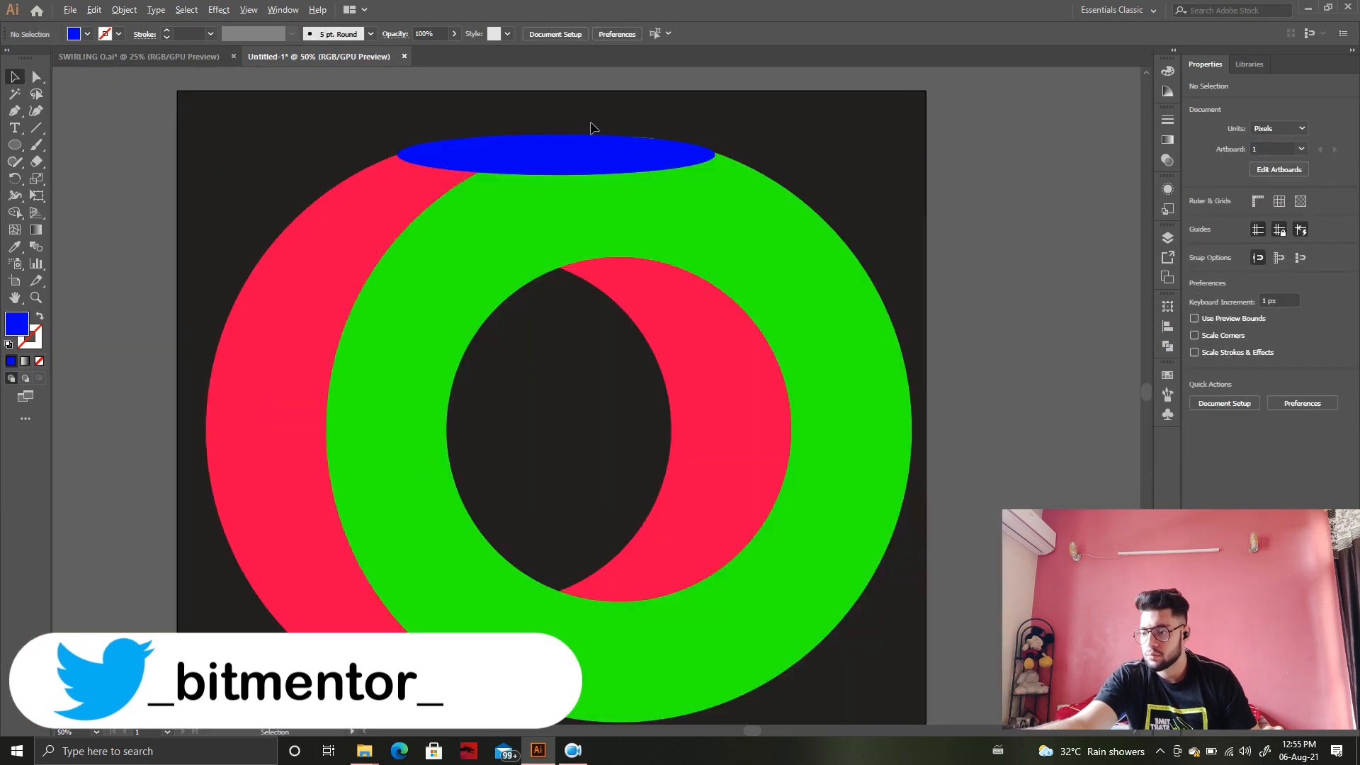
Duplicate the blue ellipse straight down and nudge the copy so it bridges the lower outer edges of both rings.
{"action": "left_click", "coordinate": [597, 154]}
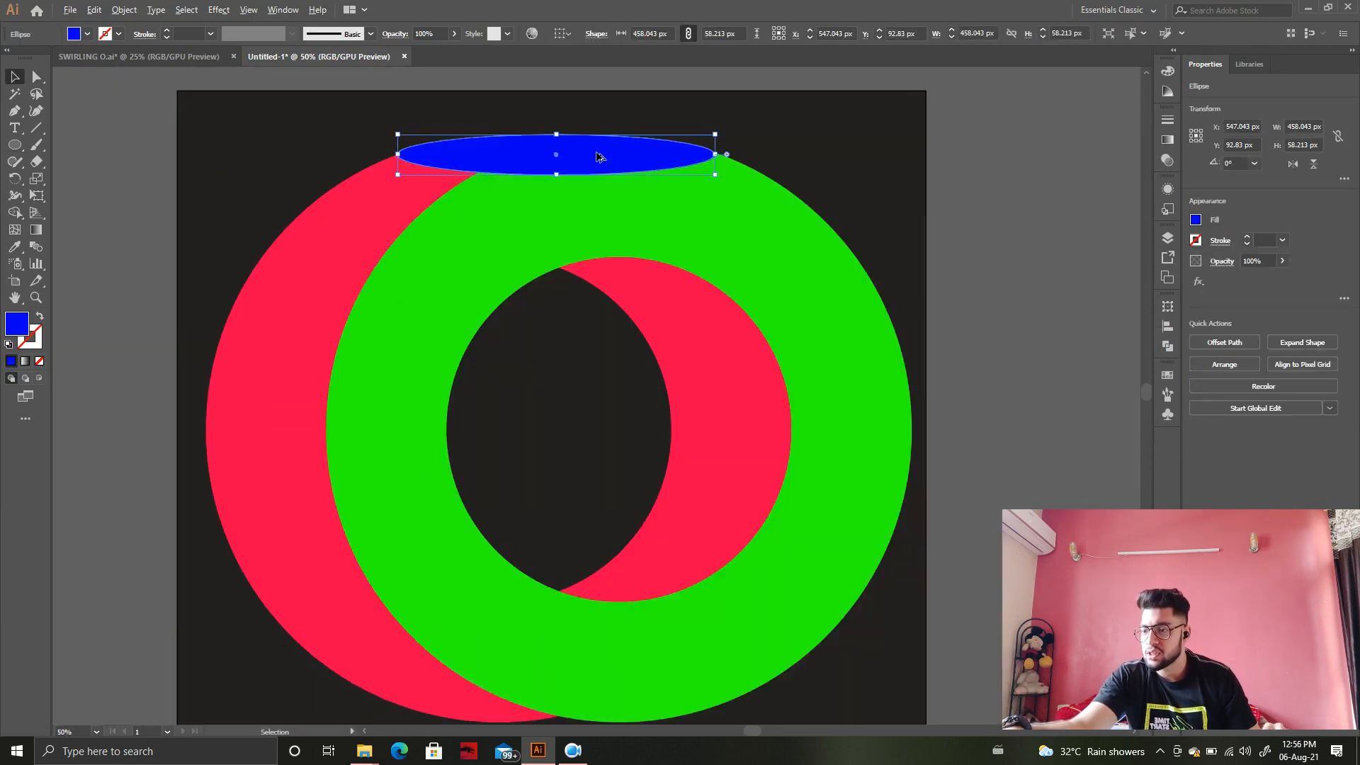
{"action": "left_click_drag", "start_coordinate": [597, 157], "coordinate": [602, 700]}
{"action": "scroll", "coordinate": [603, 700], "scroll_direction": "down", "scroll_amount": 2}
{"action": "left_click_drag", "start_coordinate": [593, 586], "coordinate": [593, 587]}
{"action": "key", "text": "ctrl+z"}
{"action": "key", "text": "Down"}
{"action": "key", "text": "Down"}
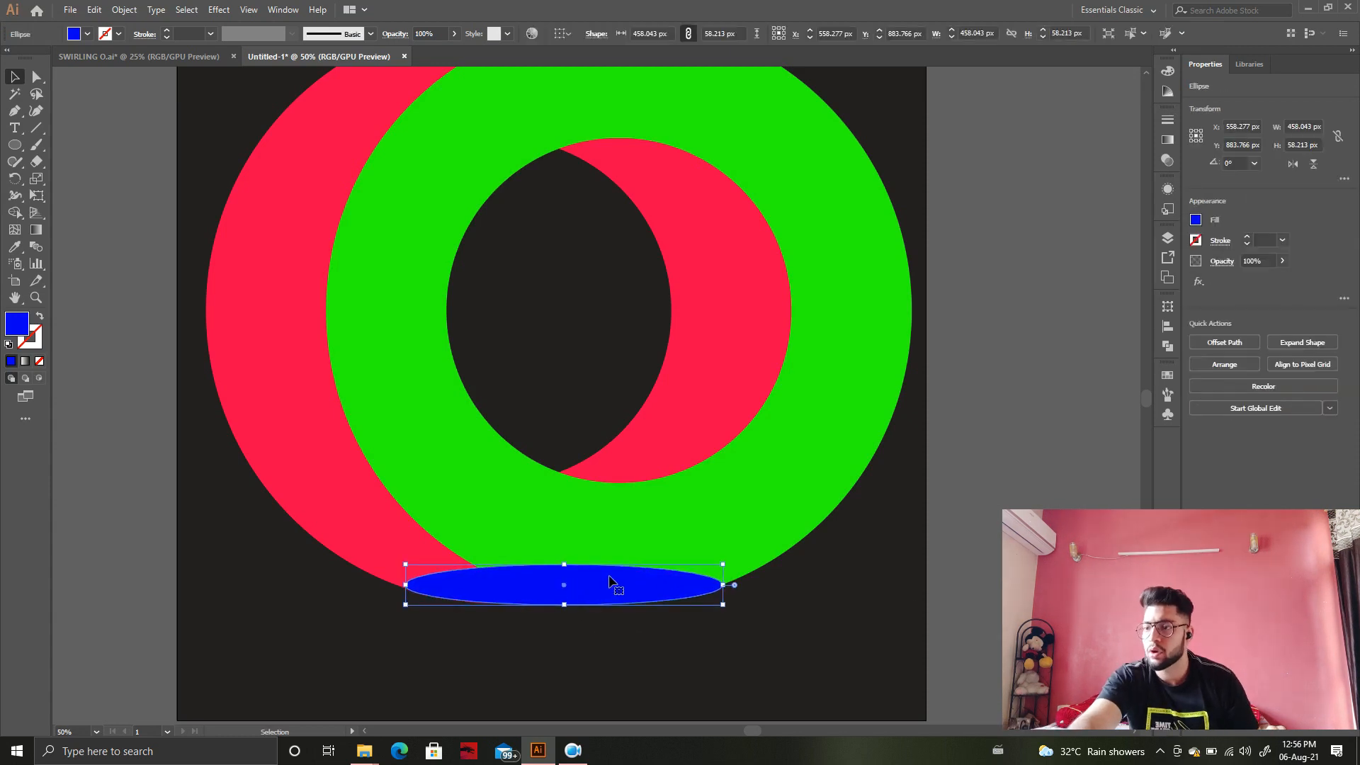
{"action": "left_click", "coordinate": [932, 587]}
{"action": "scroll", "coordinate": [823, 471], "scroll_direction": "up", "scroll_amount": 2}
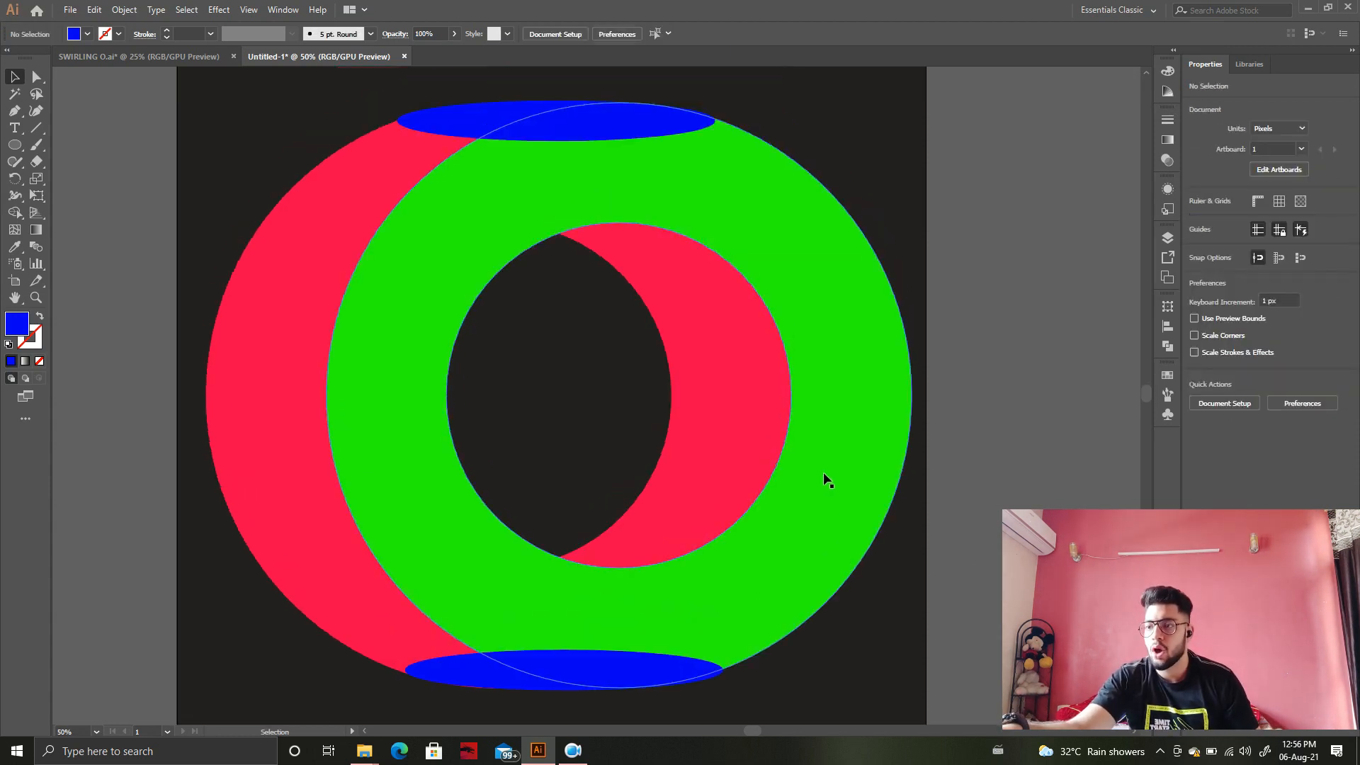
Select both rings and both blue ellipses and squeeze them horizontally from both sides to about 800 px wide.
{"action": "scroll", "coordinate": [823, 472], "scroll_direction": "up", "scroll_amount": 3}
{"action": "scroll", "coordinate": [767, 347], "scroll_direction": "down", "scroll_amount": 1, "text": "alt"}
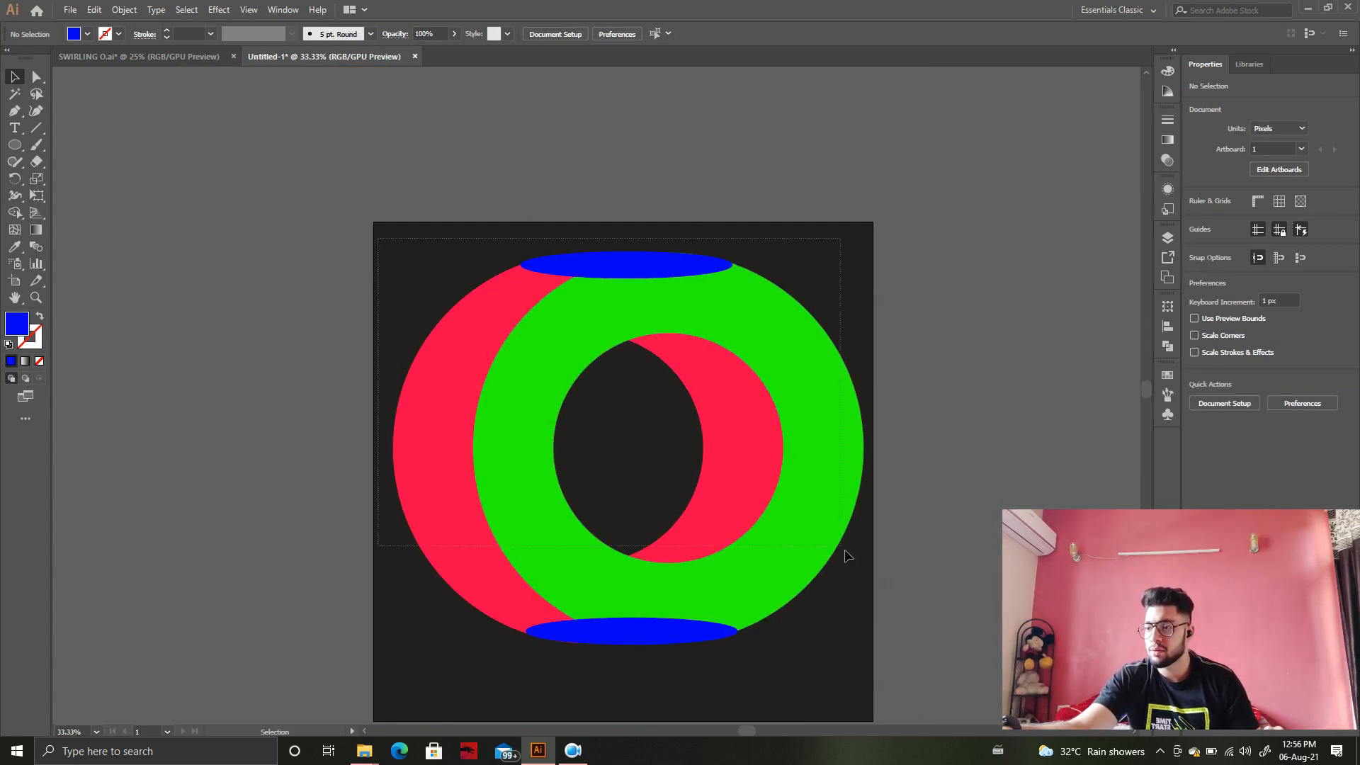
{"action": "left_click_drag", "start_coordinate": [907, 670], "coordinate": [604, 561]}
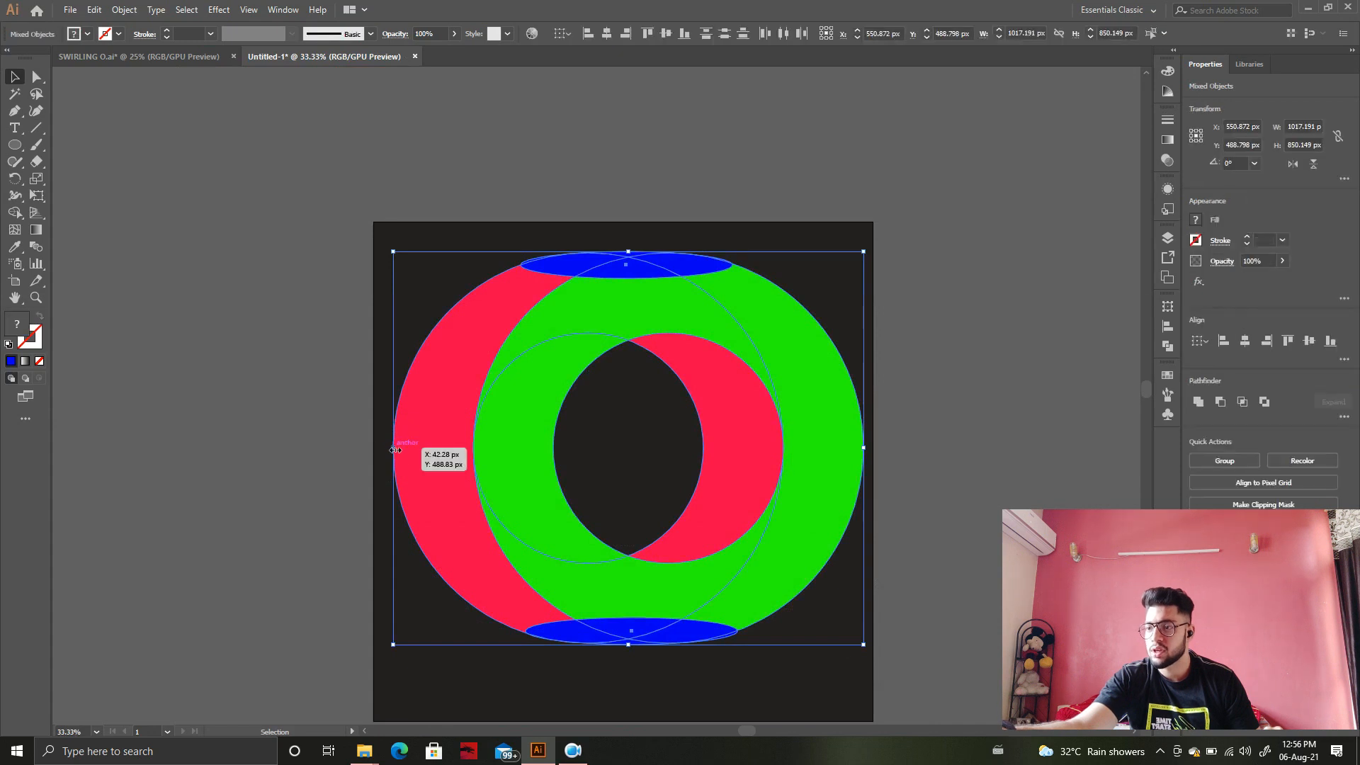
{"action": "left_click_drag", "start_coordinate": [457, 441], "coordinate": [480, 441]}
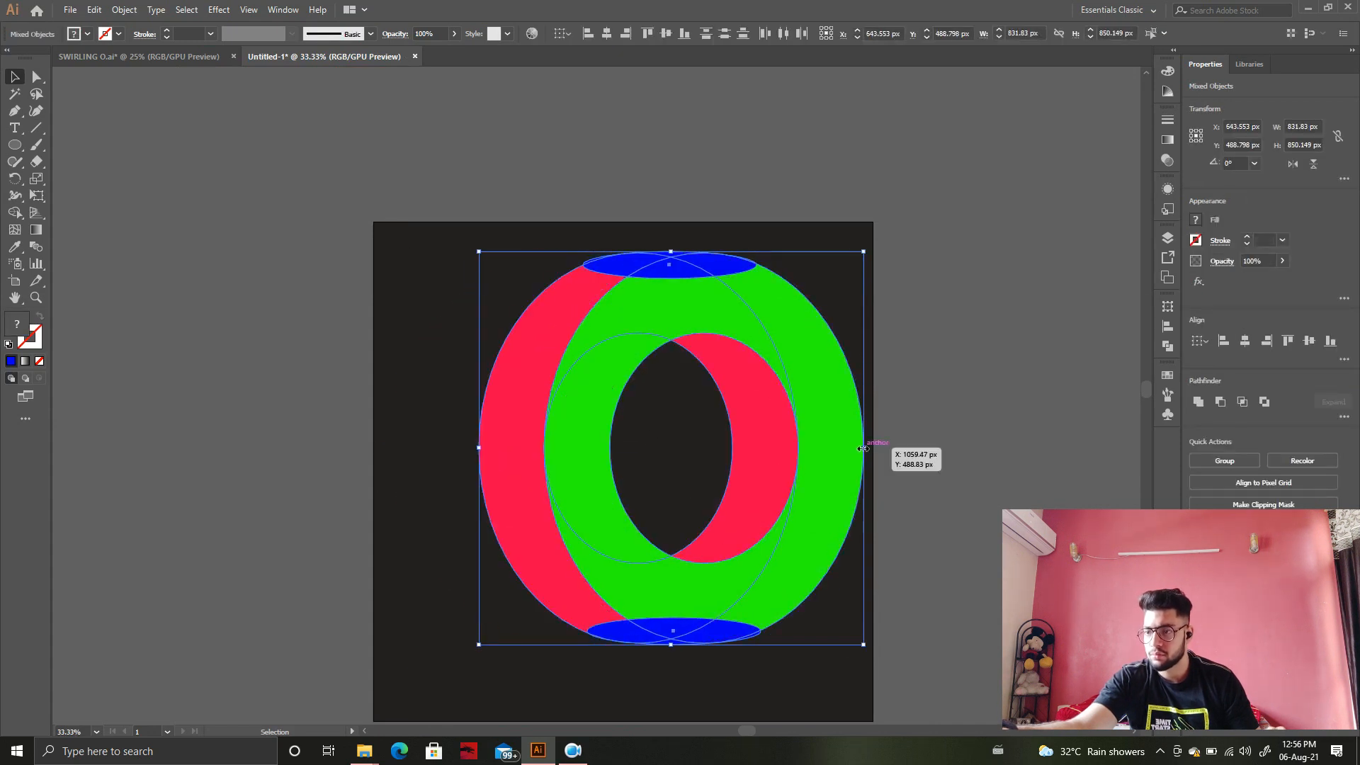
{"action": "left_click_drag", "start_coordinate": [864, 448], "coordinate": [842, 447]}
Move the narrowed rings and blue ellipses to centre them on the artboard.
{"action": "left_click", "coordinate": [644, 473]}
{"action": "key", "text": "ctrl+a"}
{"action": "left_click_drag", "start_coordinate": [730, 361], "coordinate": [692, 404]}
{"action": "left_click", "coordinate": [928, 347]}
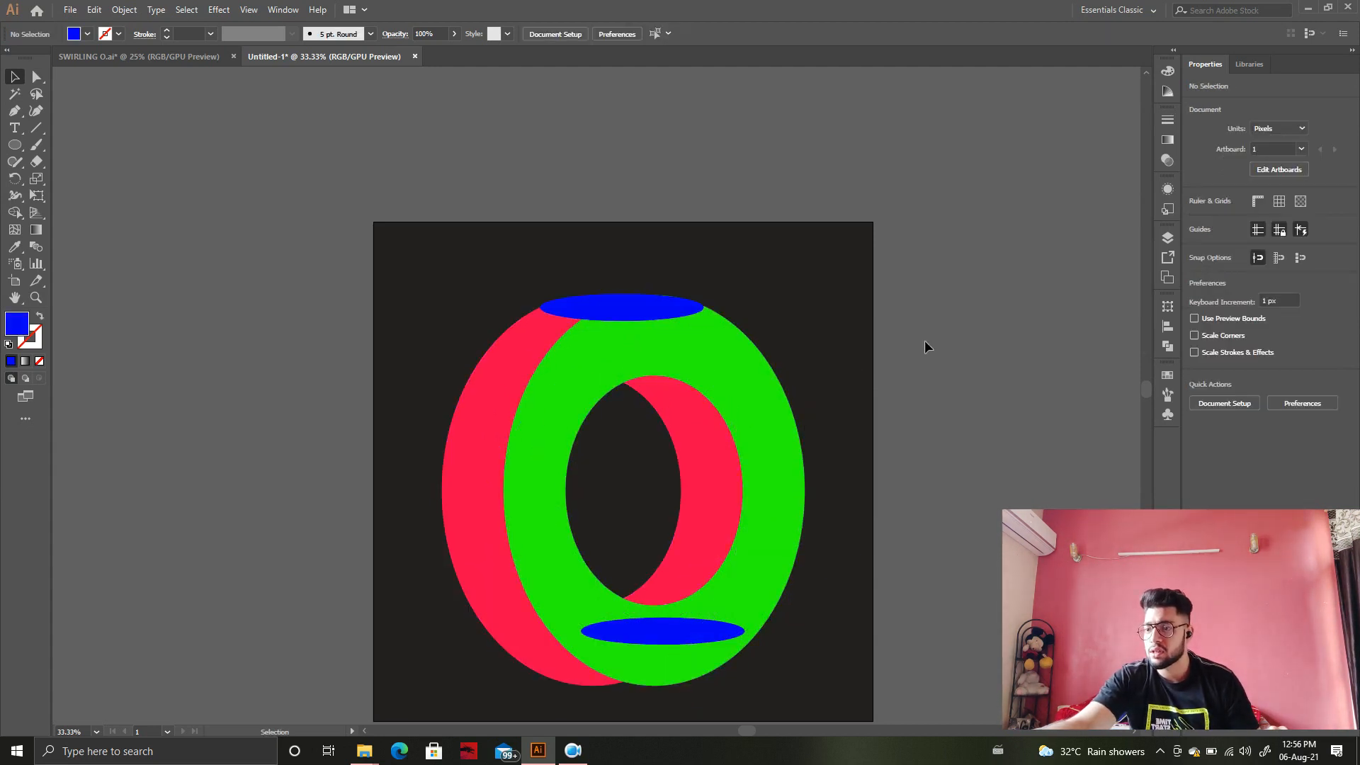
Select all the artwork and merge the red ring's regions, including its blue bridges and lower green overlap, into one shape with Shape Builder.
{"action": "scroll", "coordinate": [698, 231], "scroll_direction": "down", "scroll_amount": 2}
{"action": "left_click_drag", "start_coordinate": [407, 172], "coordinate": [876, 646]}
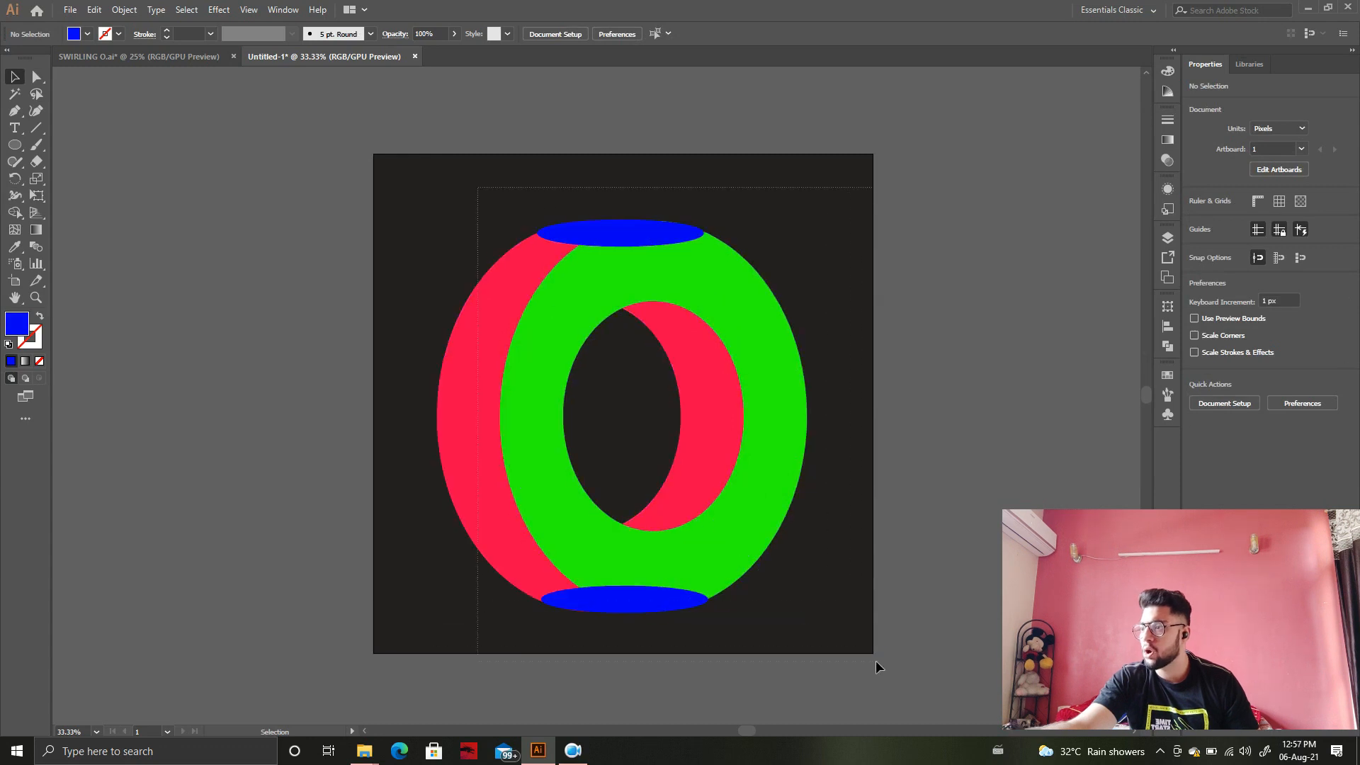
{"action": "left_click_drag", "start_coordinate": [877, 666], "coordinate": [877, 666]}
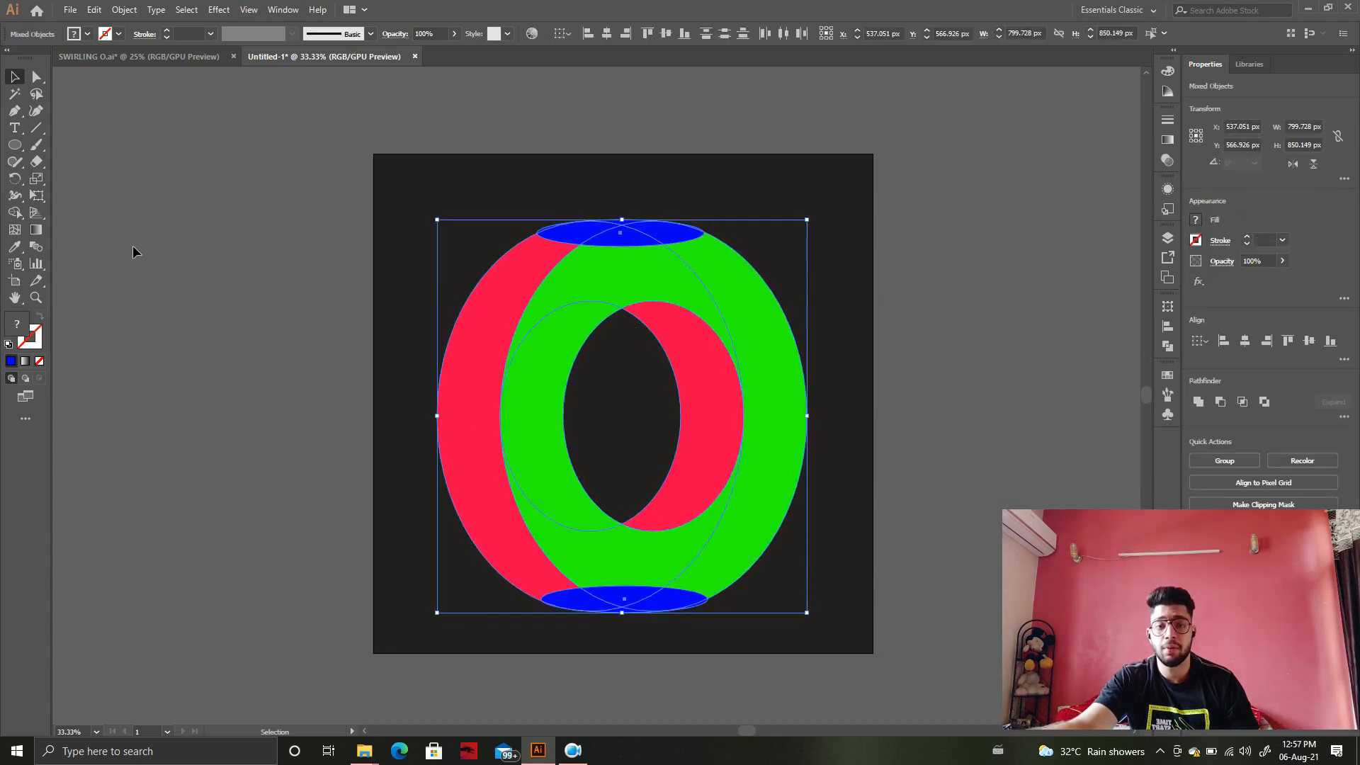
{"action": "left_click", "coordinate": [15, 213]}
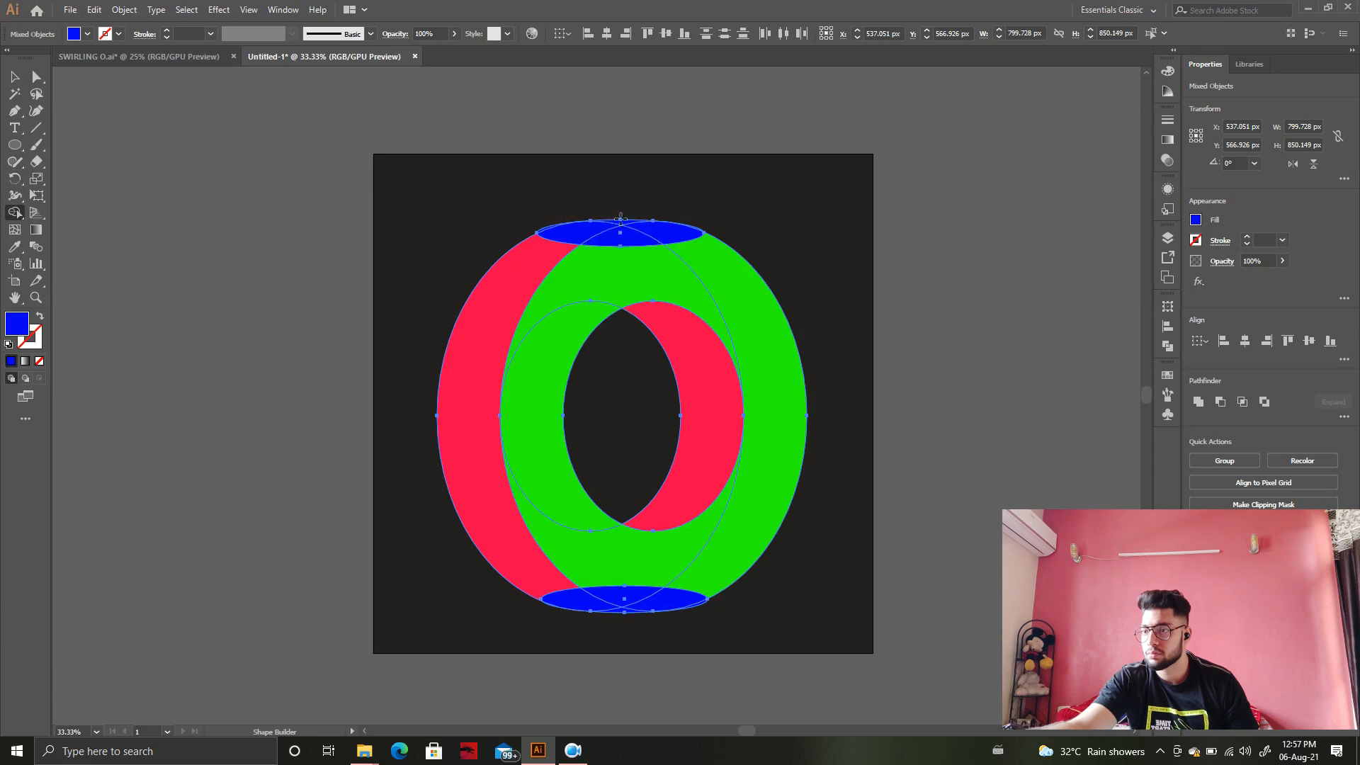
{"action": "left_click_drag", "start_coordinate": [620, 222], "coordinate": [533, 256]}
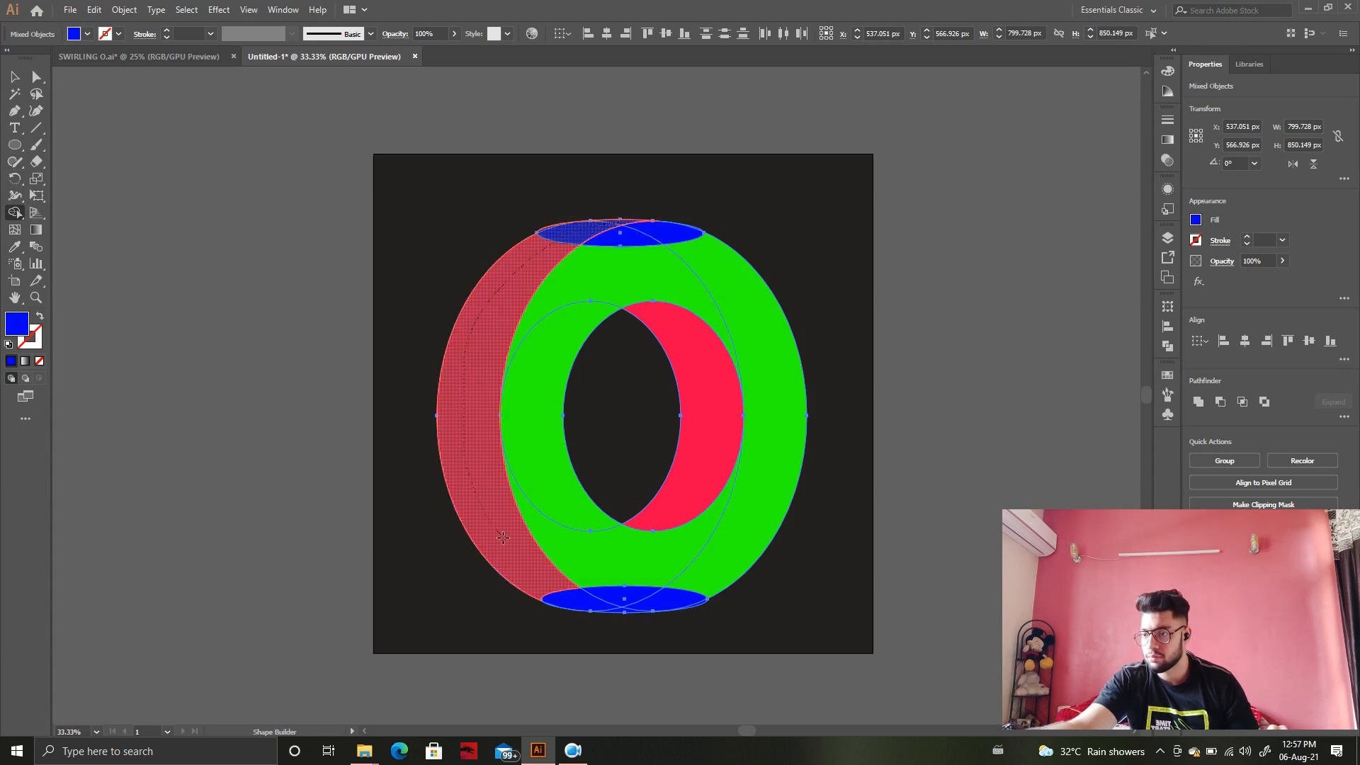
{"action": "mouse_move", "coordinate": [558, 585]}
{"action": "left_mouse_down"}
{"action": "mouse_move", "coordinate": [585, 599]}
{"action": "mouse_move", "coordinate": [617, 580]}
{"action": "left_mouse_up"}
{"action": "left_click_drag", "start_coordinate": [662, 530], "coordinate": [699, 465]}
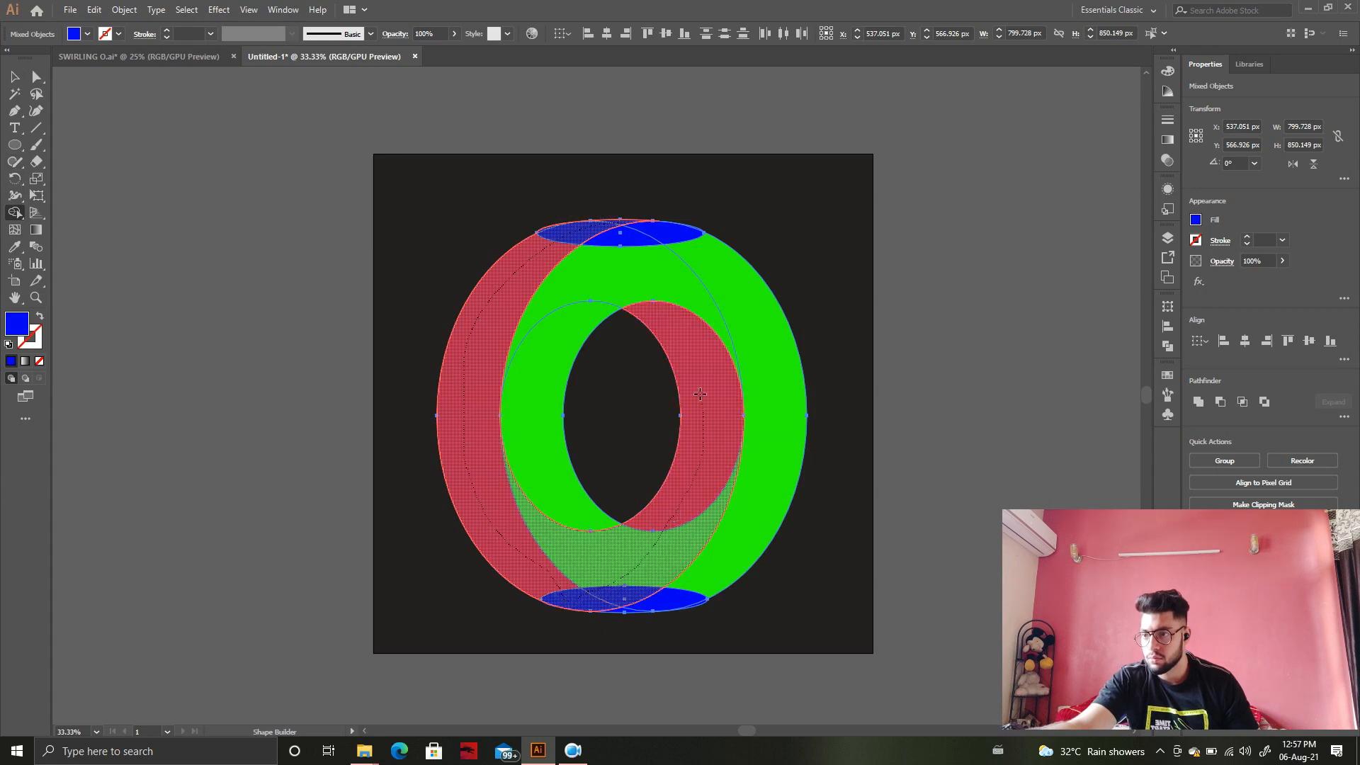
{"action": "left_click_drag", "start_coordinate": [700, 394], "coordinate": [698, 389]}
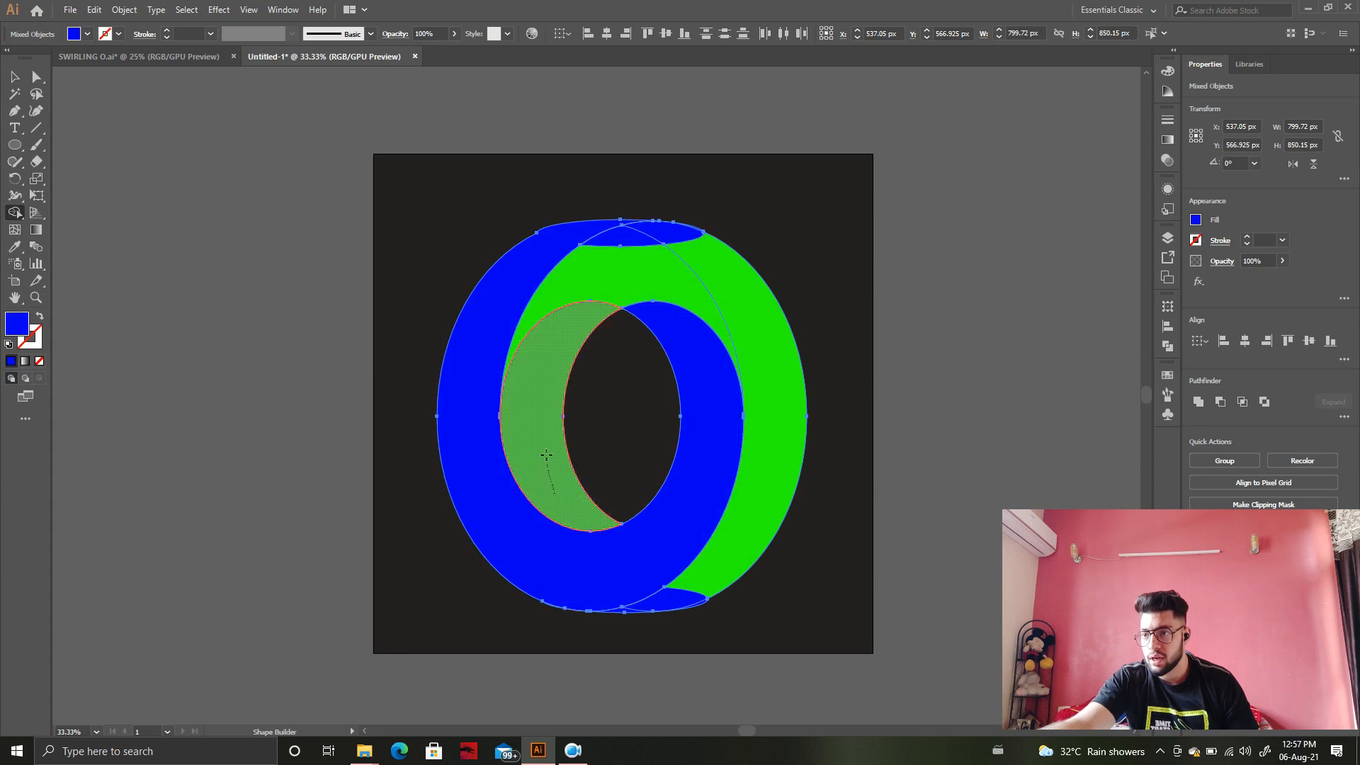
Merge the remaining green regions and their adjoining blue bridge parts into a second interlocking shape with Shape Builder.
{"action": "mouse_move", "coordinate": [546, 321]}
{"action": "left_mouse_down"}
{"action": "mouse_move", "coordinate": [626, 240]}
{"action": "mouse_move", "coordinate": [669, 233]}
{"action": "mouse_move", "coordinate": [712, 255]}
{"action": "left_mouse_up"}
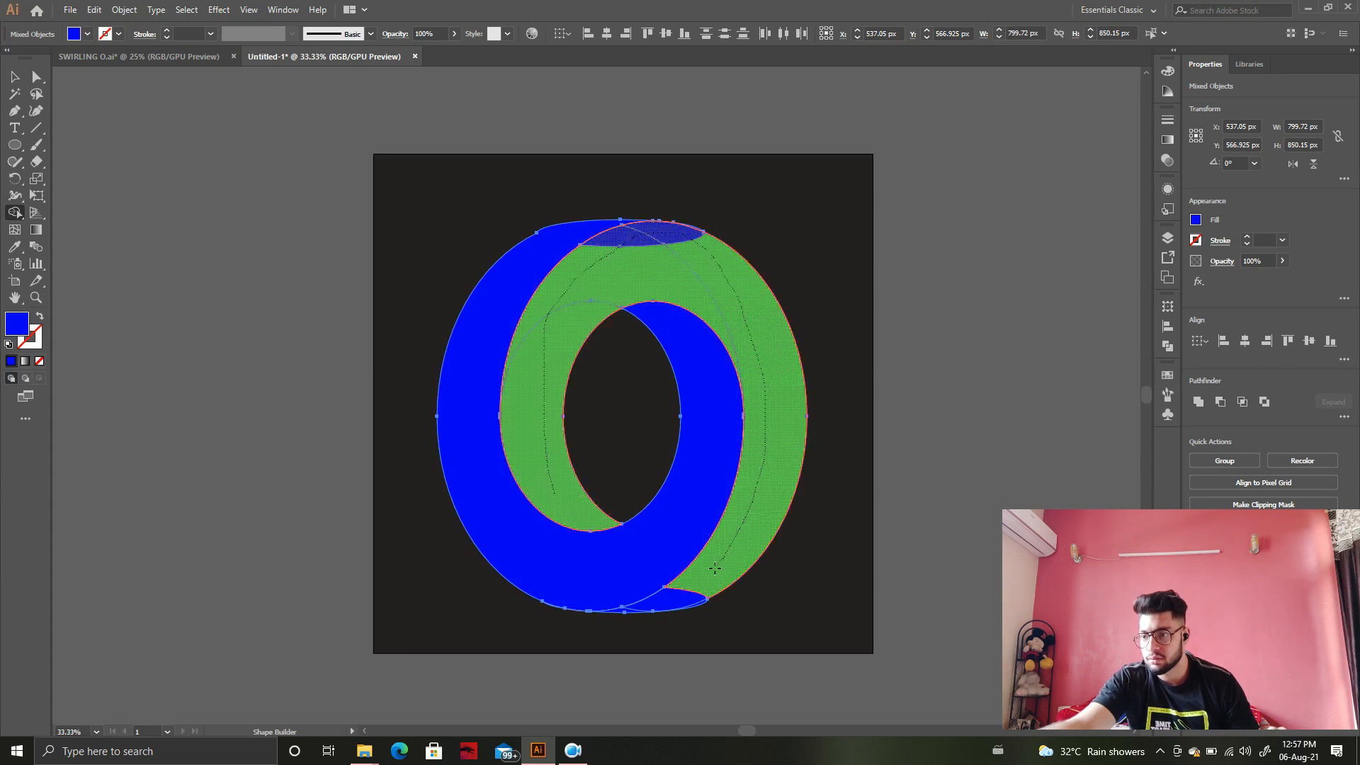
{"action": "left_click_drag", "start_coordinate": [714, 569], "coordinate": [627, 608]}
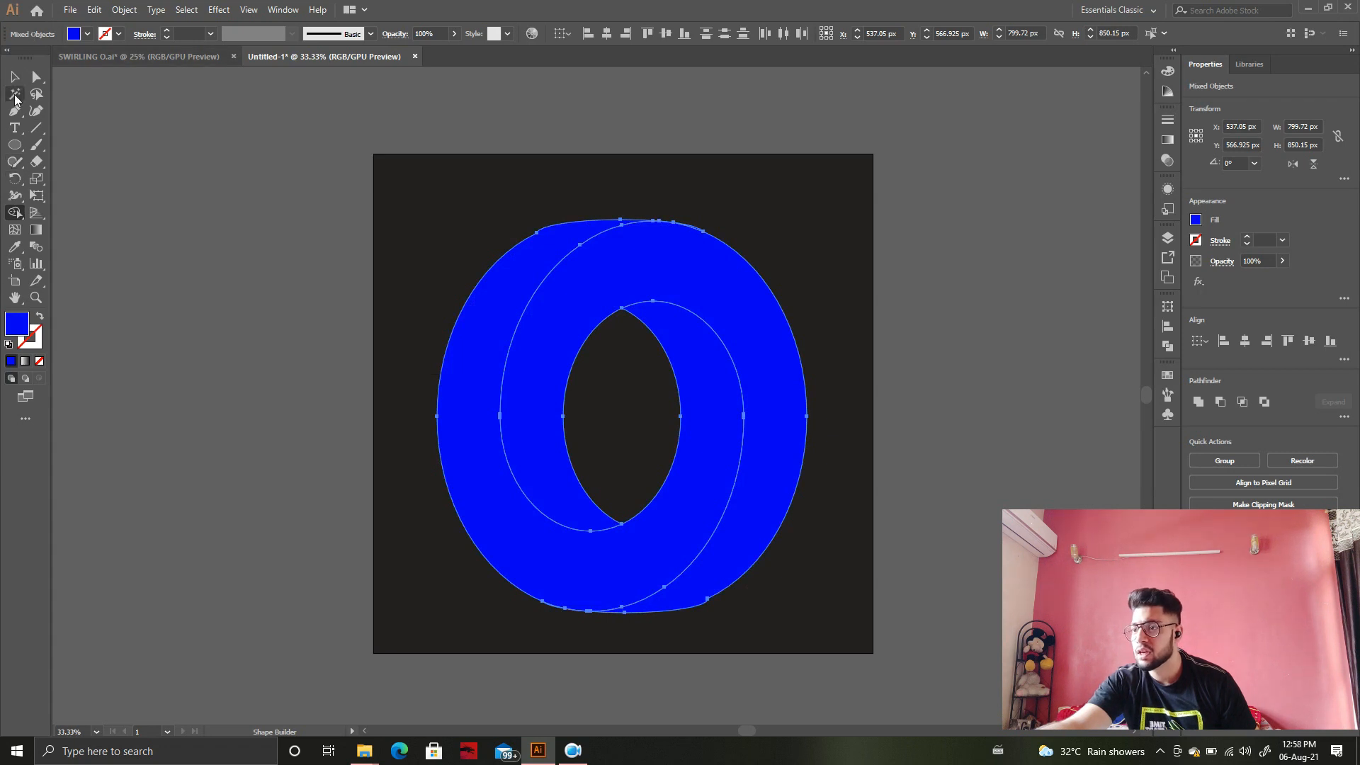
{"action": "left_click", "coordinate": [15, 80]}
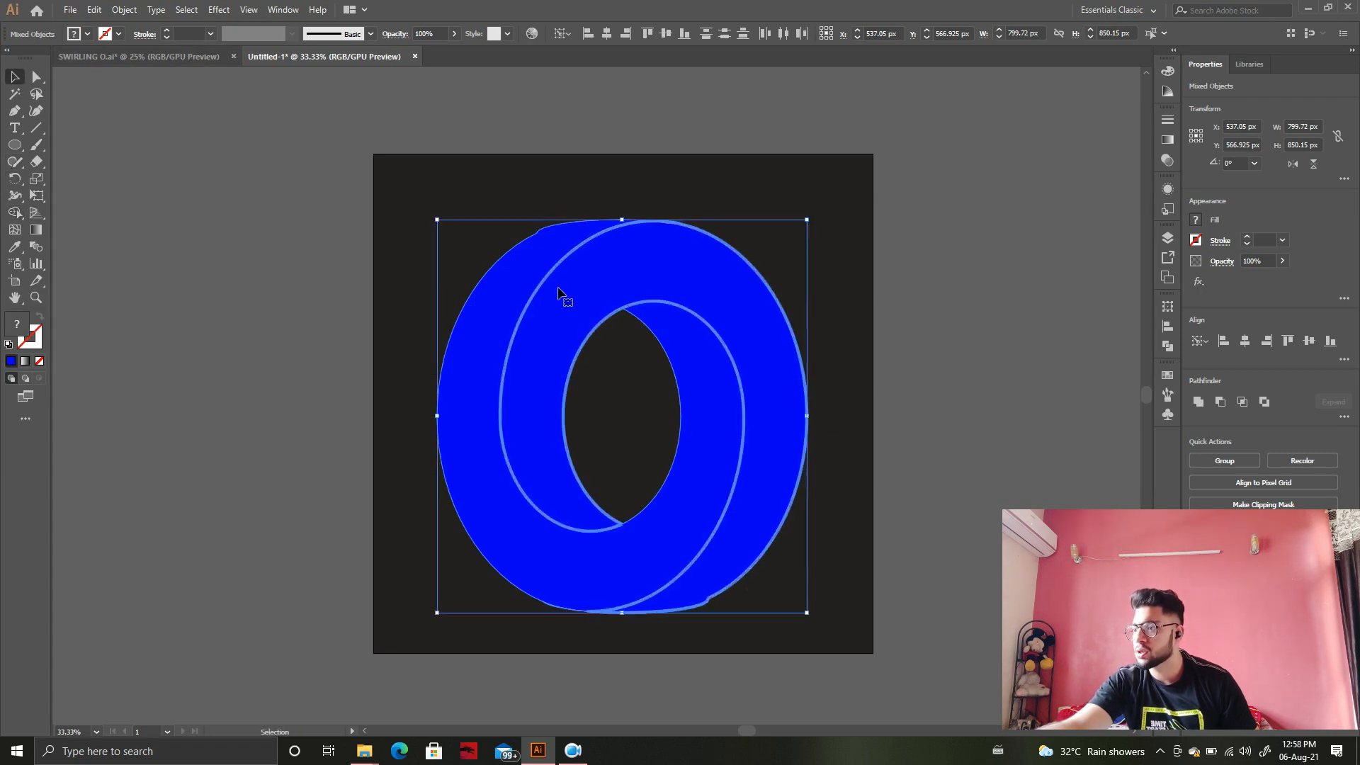
{"action": "left_click", "coordinate": [37, 235]}
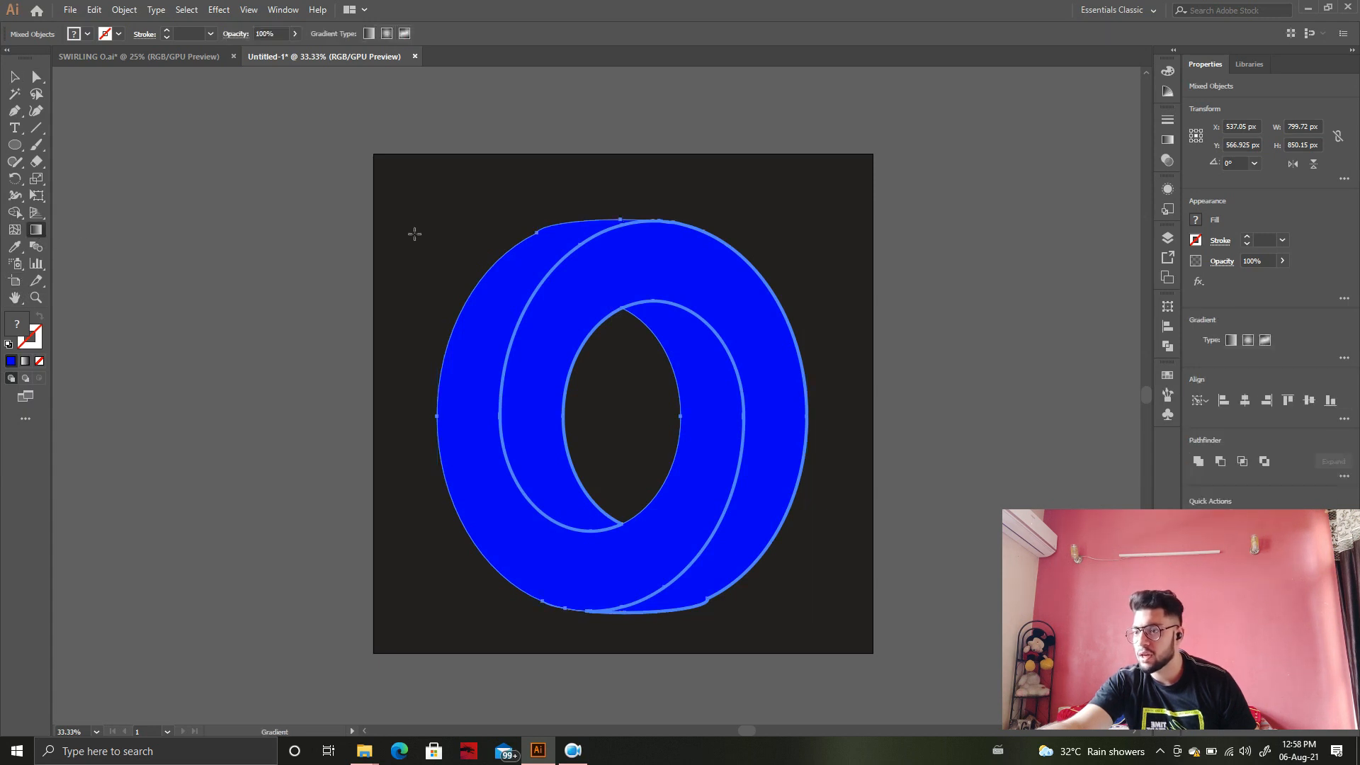
{"action": "left_click", "coordinate": [27, 364]}
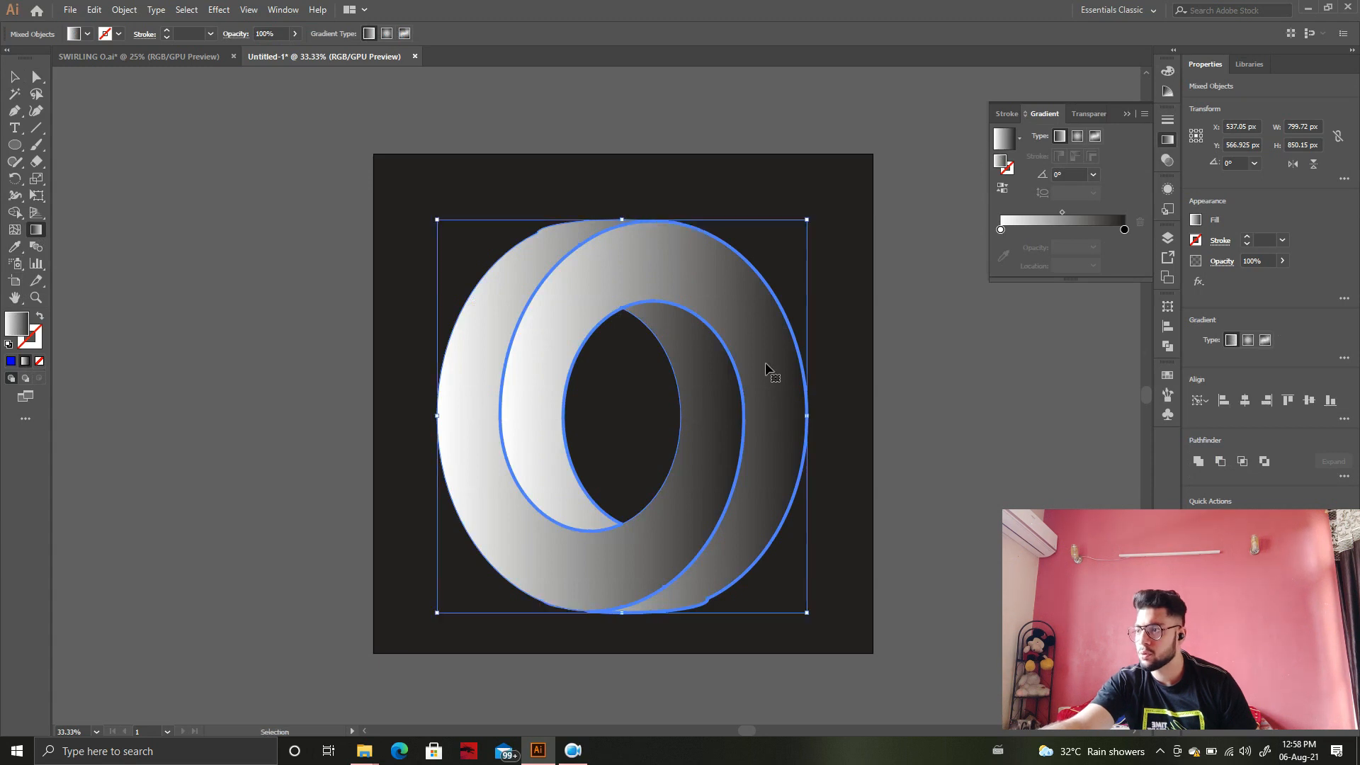
{"action": "key", "text": "ctrl+z"}
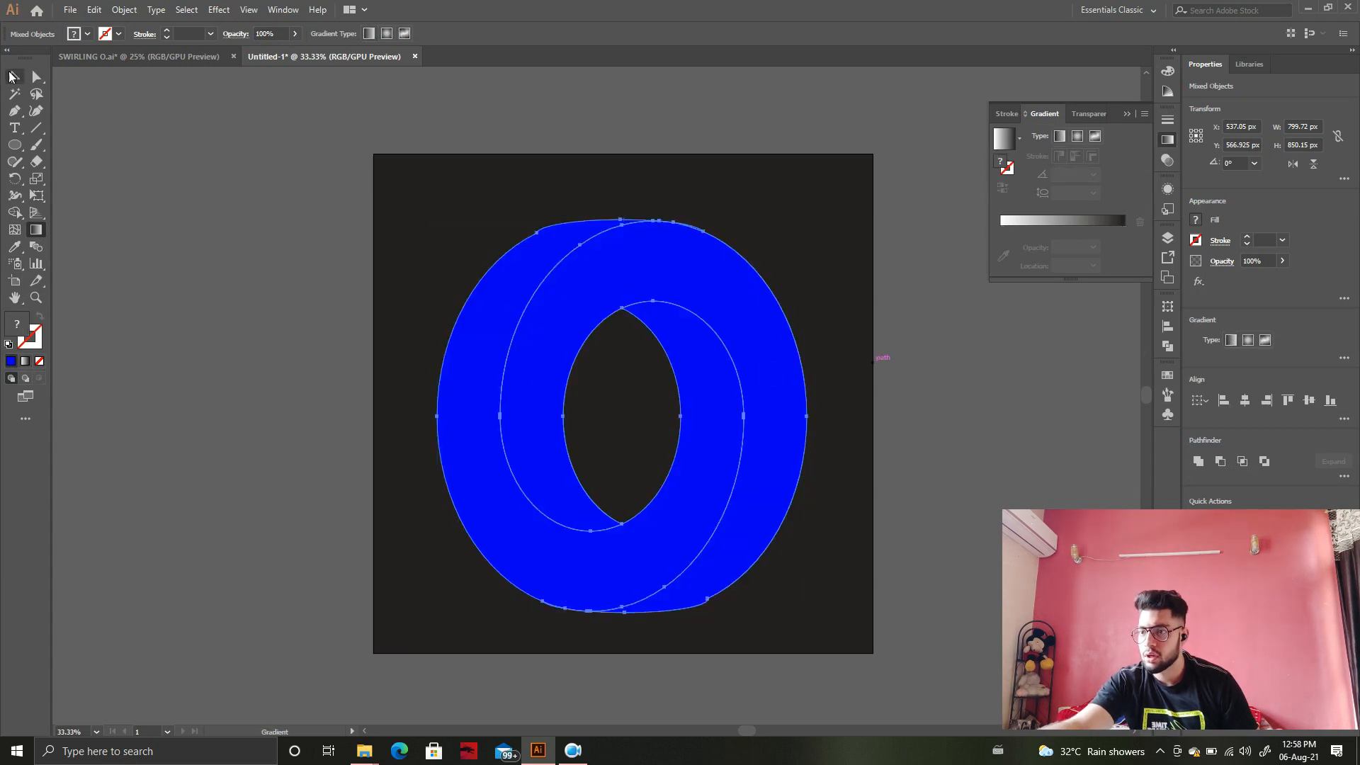
Fill only the right interlocking ring with a linear gradient and recolour its end stop to dark red in RGB mode.
{"action": "left_click", "coordinate": [15, 77]}
{"action": "left_click", "coordinate": [900, 277]}
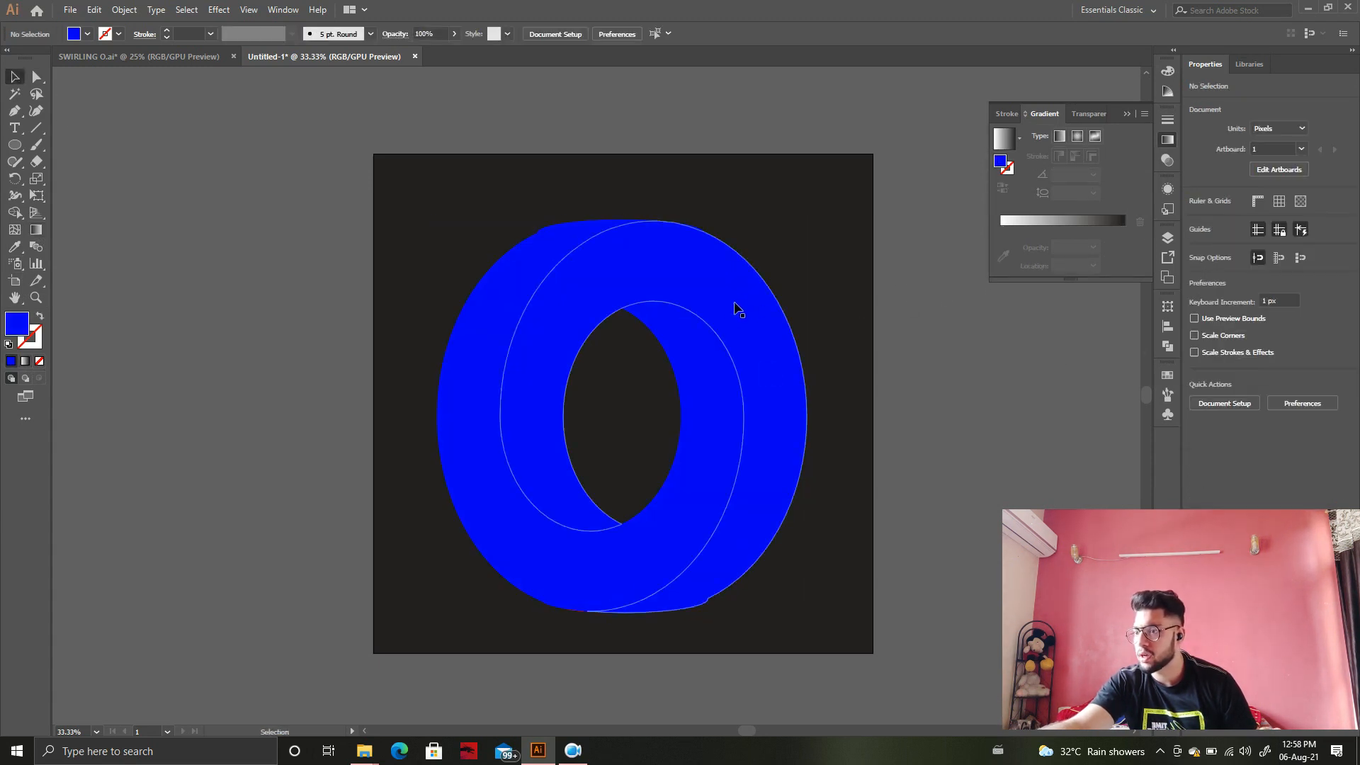
{"action": "left_click", "coordinate": [736, 313]}
{"action": "left_click", "coordinate": [24, 362]}
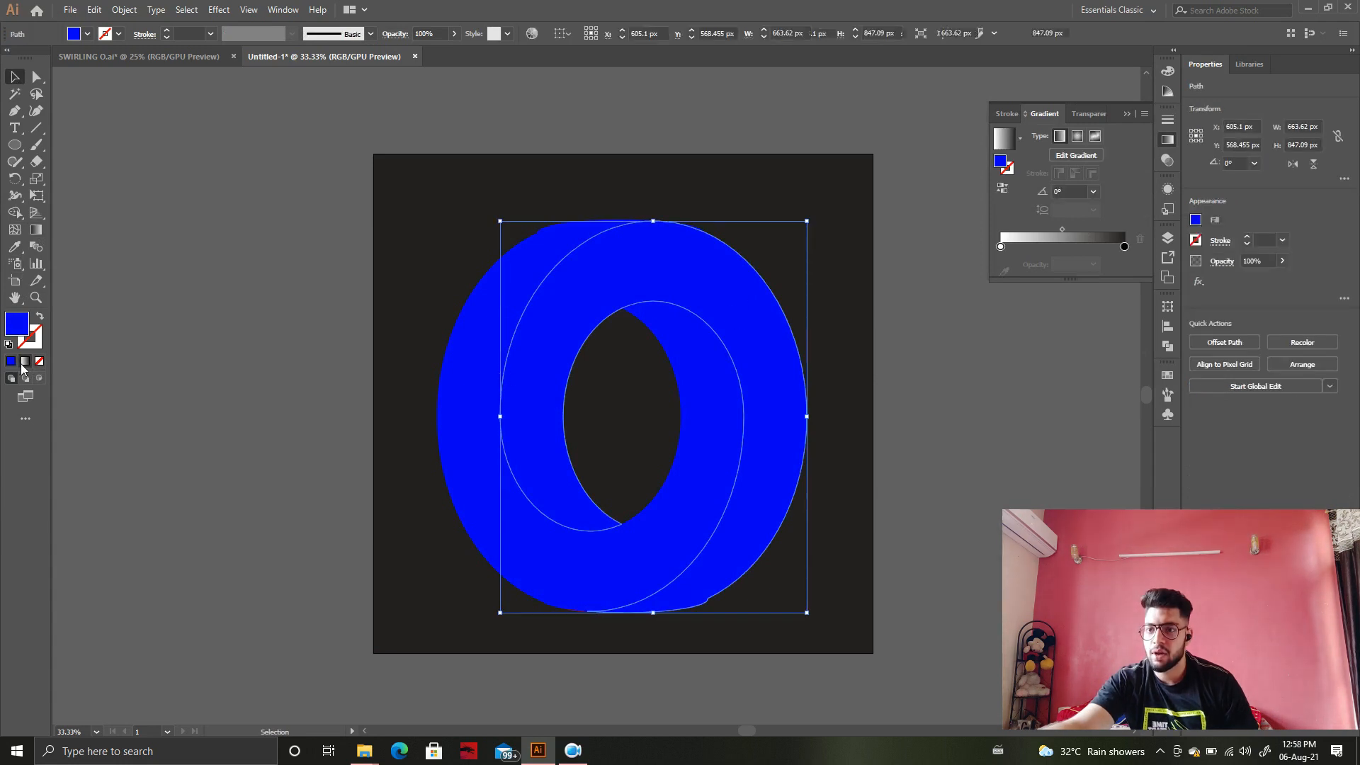
{"action": "left_click", "coordinate": [1124, 247]}
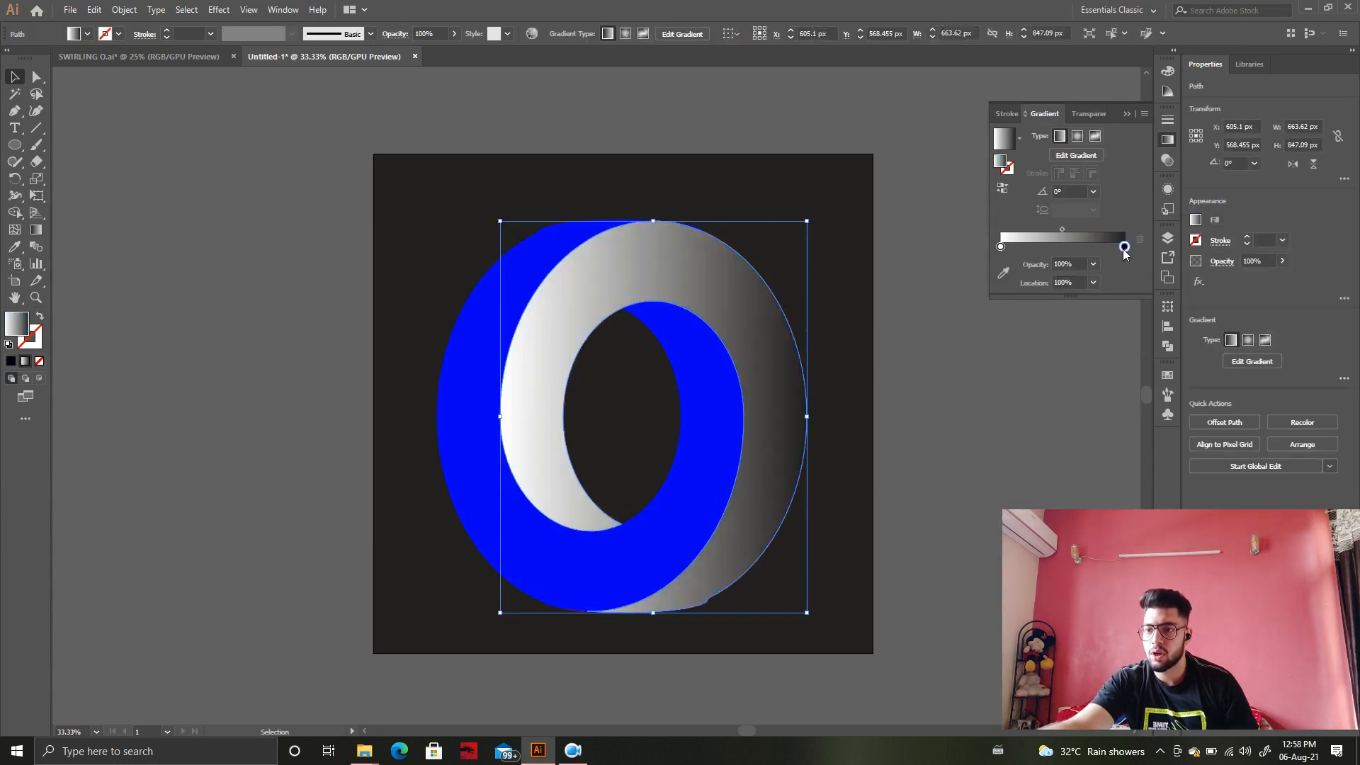
{"action": "double_click", "coordinate": [1124, 248]}
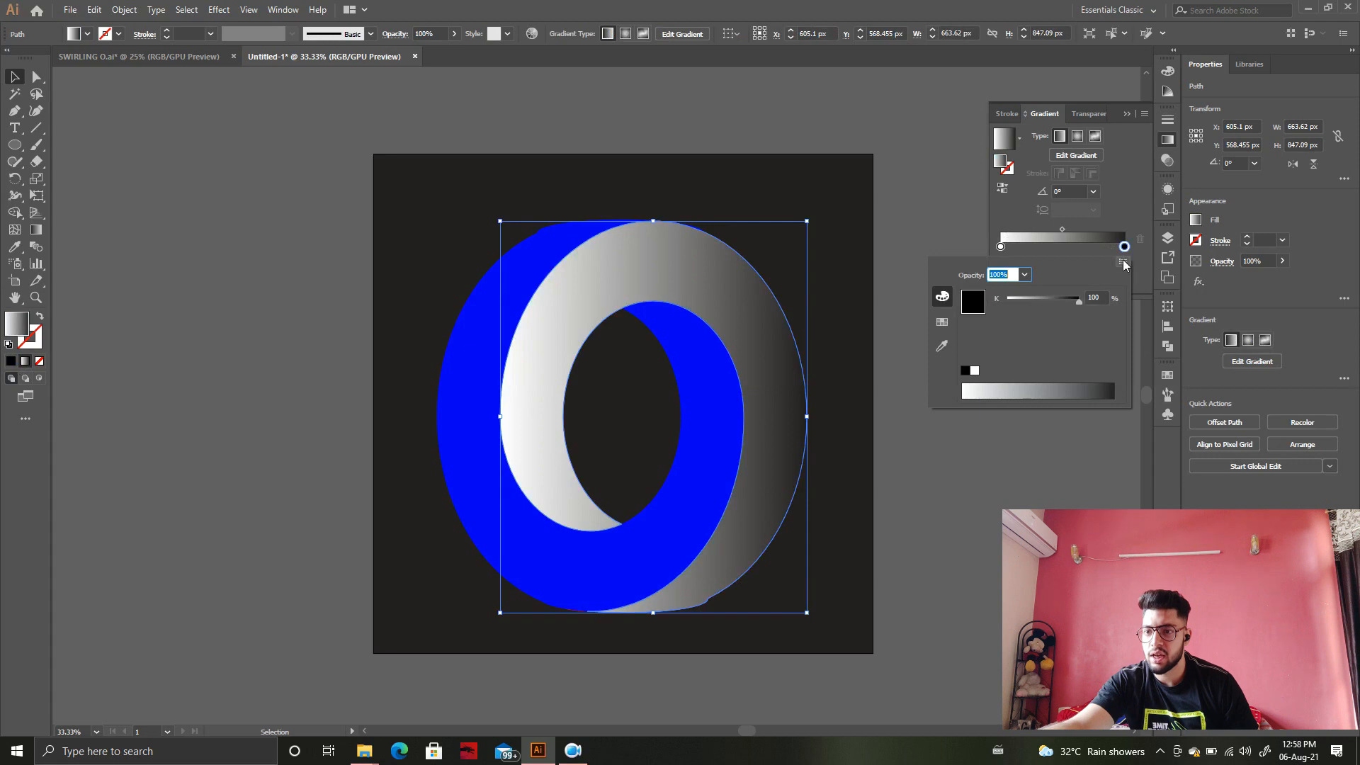
{"action": "left_click", "coordinate": [1123, 263]}
{"action": "left_click", "coordinate": [1151, 282]}
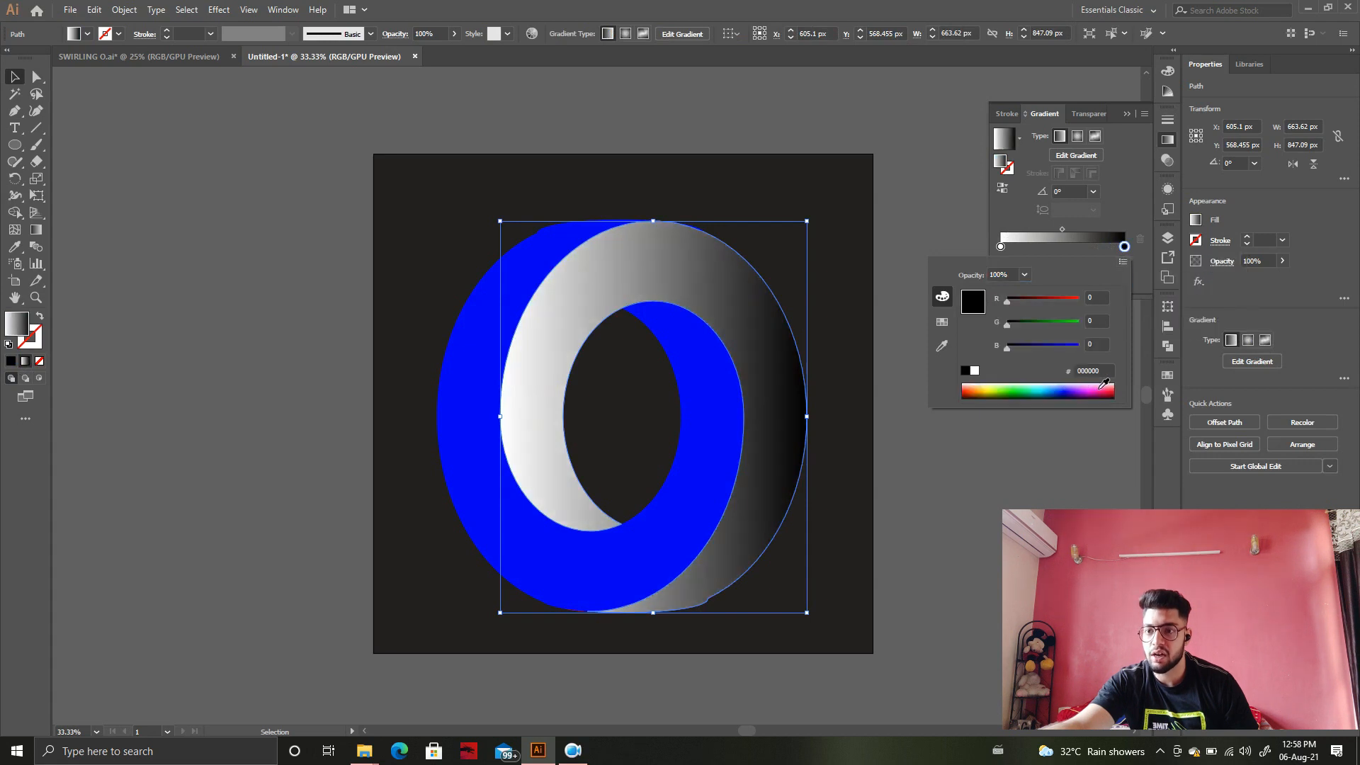
{"action": "left_click_drag", "start_coordinate": [1115, 386], "coordinate": [1114, 394]}
Add a middle stop to the right ring's gradient and colour it bright pinkish red.
{"action": "left_click", "coordinate": [1082, 238]}
{"action": "double_click", "coordinate": [1061, 249]}
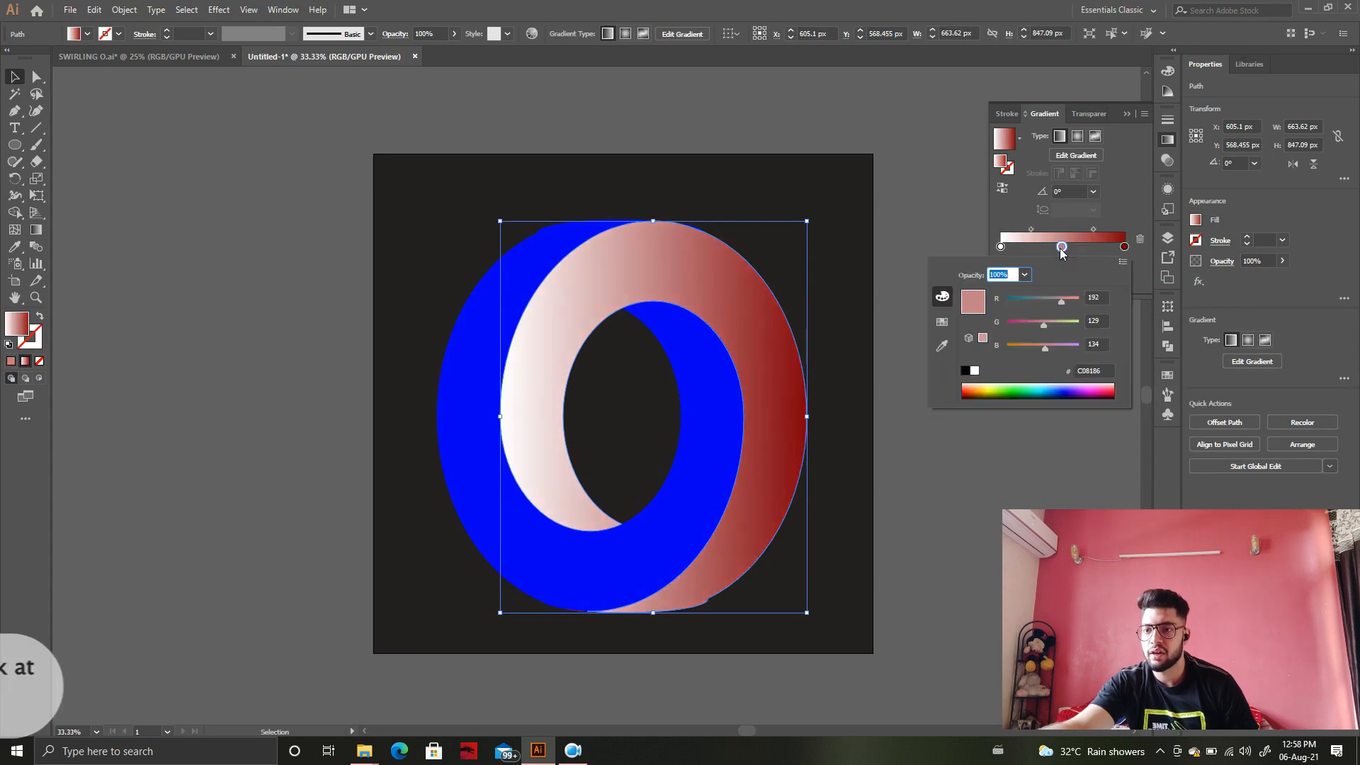
{"action": "left_click", "coordinate": [1114, 395]}
{"action": "left_click", "coordinate": [1111, 390]}
Set the gradient's start stop to pink FF6AB4 in RGB mode and shift the middle stop slightly towards the start.
{"action": "left_click", "coordinate": [1000, 247]}
{"action": "double_click", "coordinate": [1001, 247]}
{"action": "left_click", "coordinate": [1123, 262]}
{"action": "left_click", "coordinate": [1152, 282]}
{"action": "left_click", "coordinate": [1106, 389]}
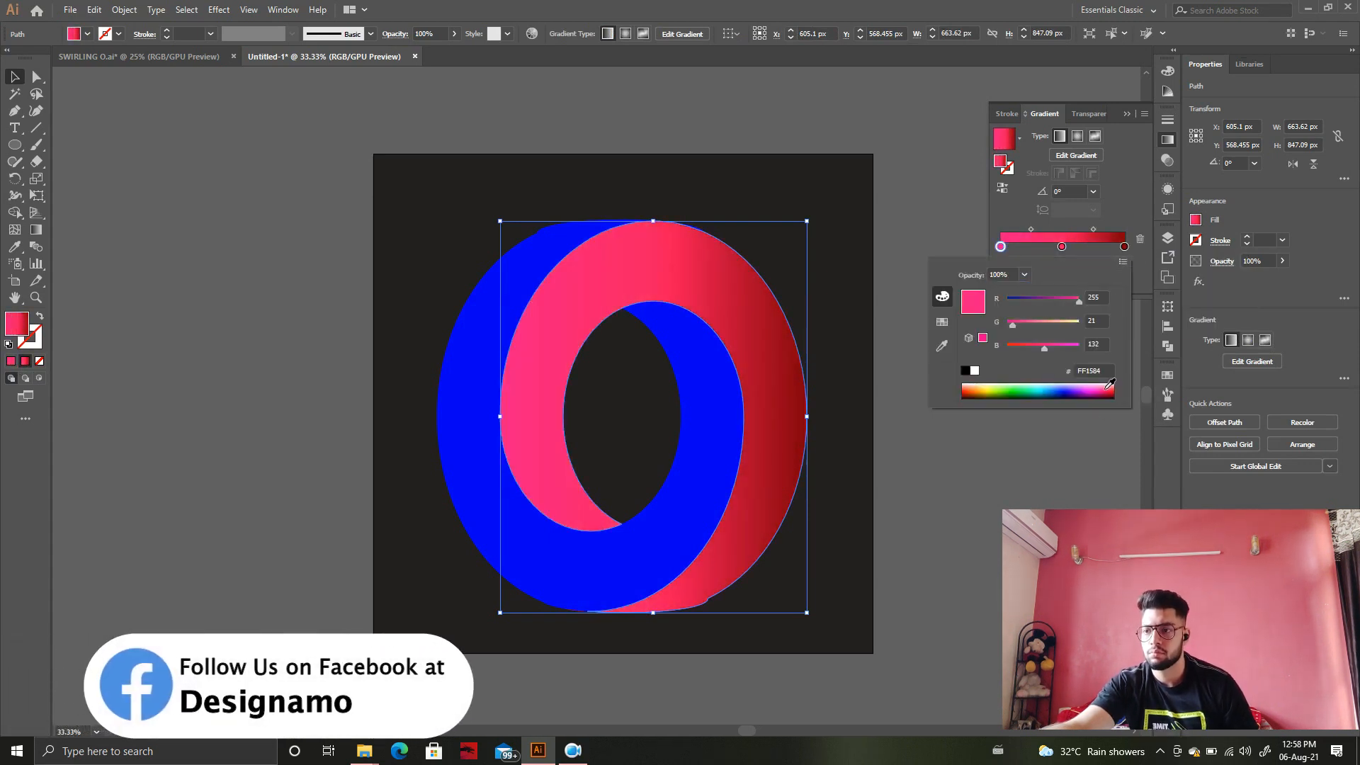
{"action": "left_click", "coordinate": [1107, 387]}
{"action": "left_click_drag", "start_coordinate": [1093, 230], "coordinate": [1055, 247]}
{"action": "left_click_drag", "start_coordinate": [1028, 230], "coordinate": [1027, 229]}
Try recolouring the gradient's start stop to yellow-green by adjusting its red, green and blue values.
{"action": "double_click", "coordinate": [1000, 246]}
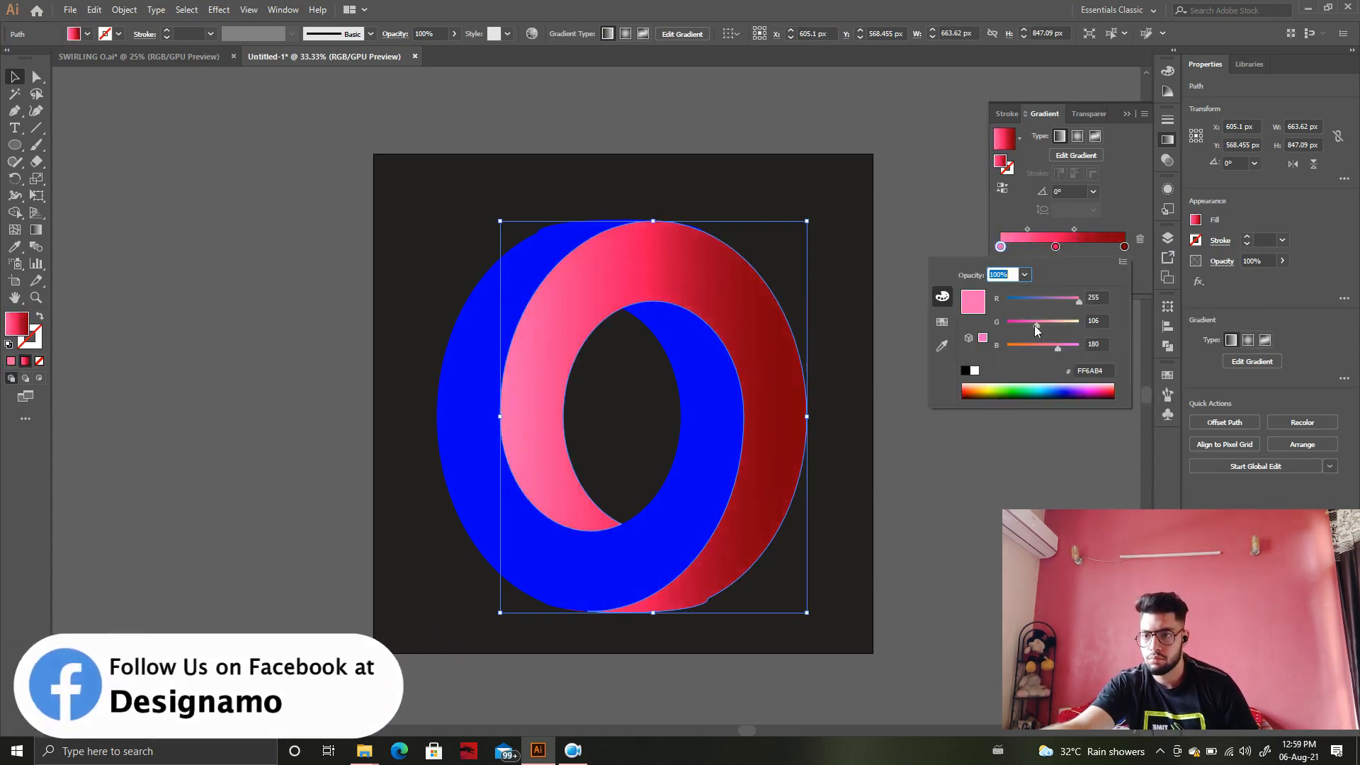
{"action": "left_click_drag", "start_coordinate": [1037, 327], "coordinate": [1043, 327]}
{"action": "left_click_drag", "start_coordinate": [1058, 348], "coordinate": [1006, 350]}
{"action": "left_click_drag", "start_coordinate": [1044, 326], "coordinate": [1026, 349]}
{"action": "left_click_drag", "start_coordinate": [1079, 302], "coordinate": [1057, 303]}
{"action": "left_click_drag", "start_coordinate": [1039, 326], "coordinate": [1067, 326]}
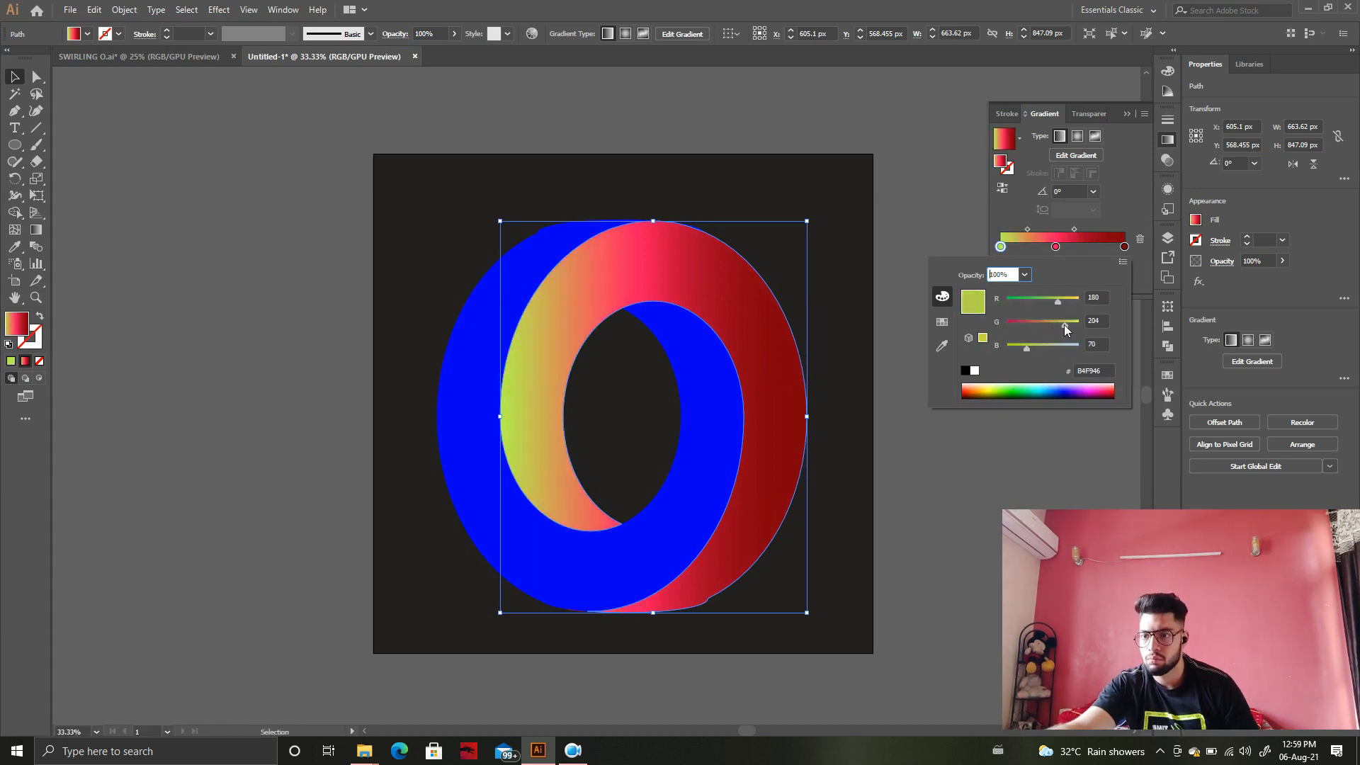
Recolour the gradient's start stop to very pale pink and move the middle stop to a location of about 36.59%.
{"action": "left_click", "coordinate": [1097, 384]}
{"action": "left_click_drag", "start_coordinate": [1097, 385], "coordinate": [1103, 385]}
{"action": "left_click", "coordinate": [1013, 248]}
{"action": "left_click_drag", "start_coordinate": [1028, 230], "coordinate": [1048, 248]}
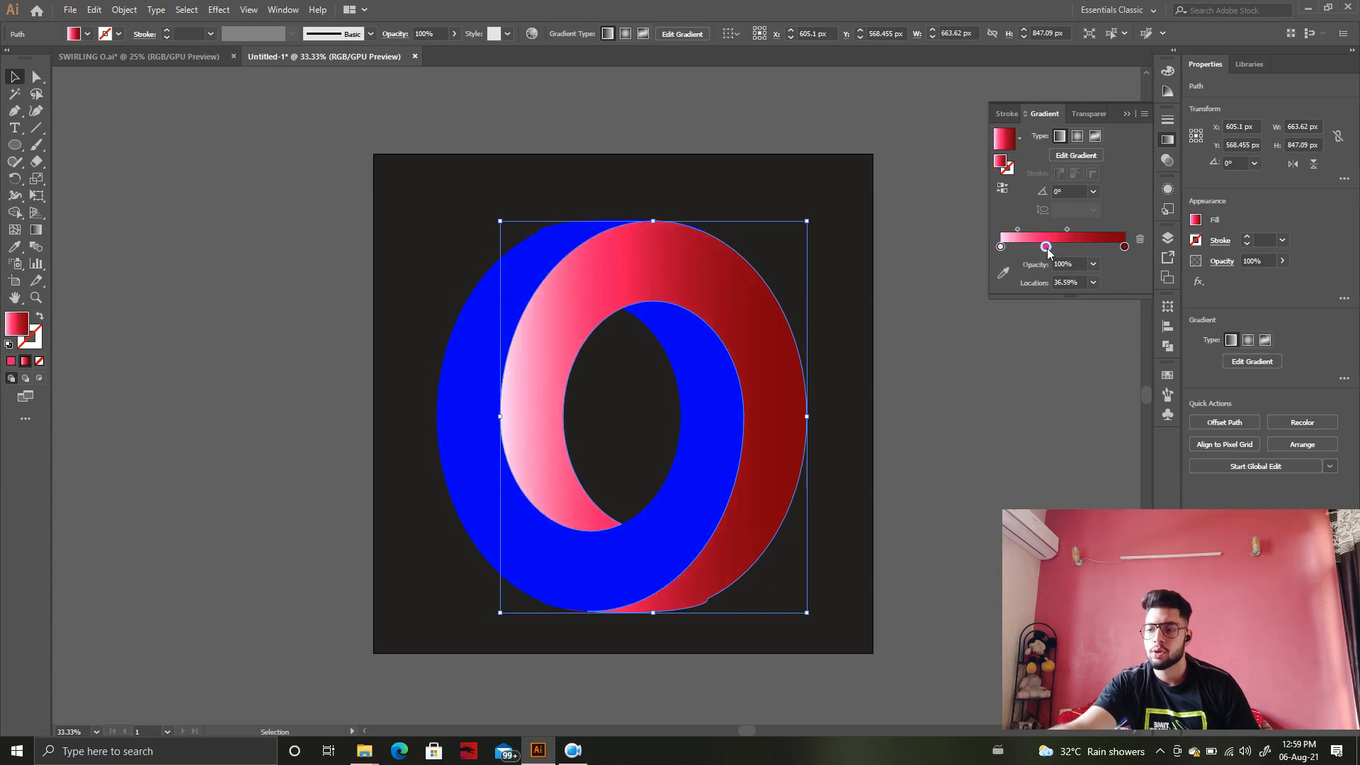
{"action": "left_click", "coordinate": [1126, 114]}
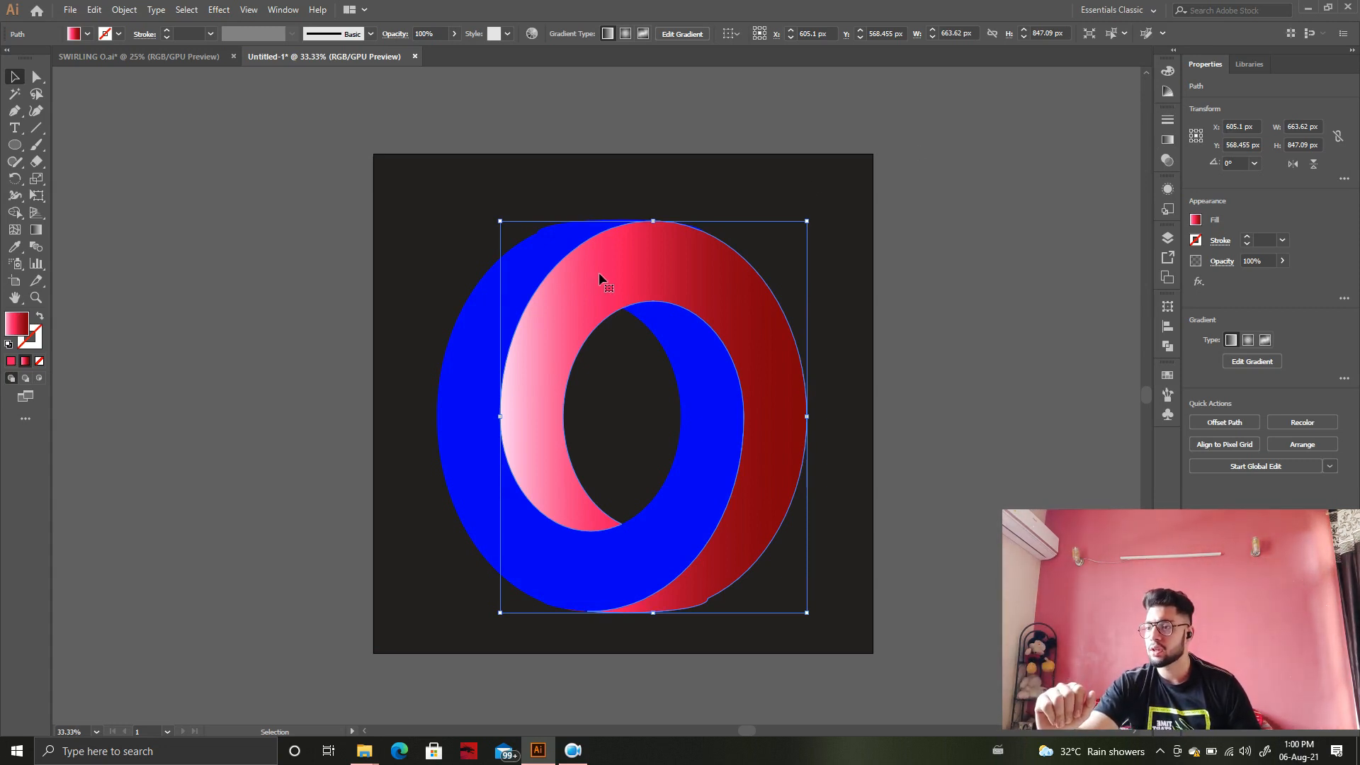
Copy the right ring's pink-to-dark-red gradient onto the blue left ring with the Eyedropper.
{"action": "left_click", "coordinate": [409, 273]}
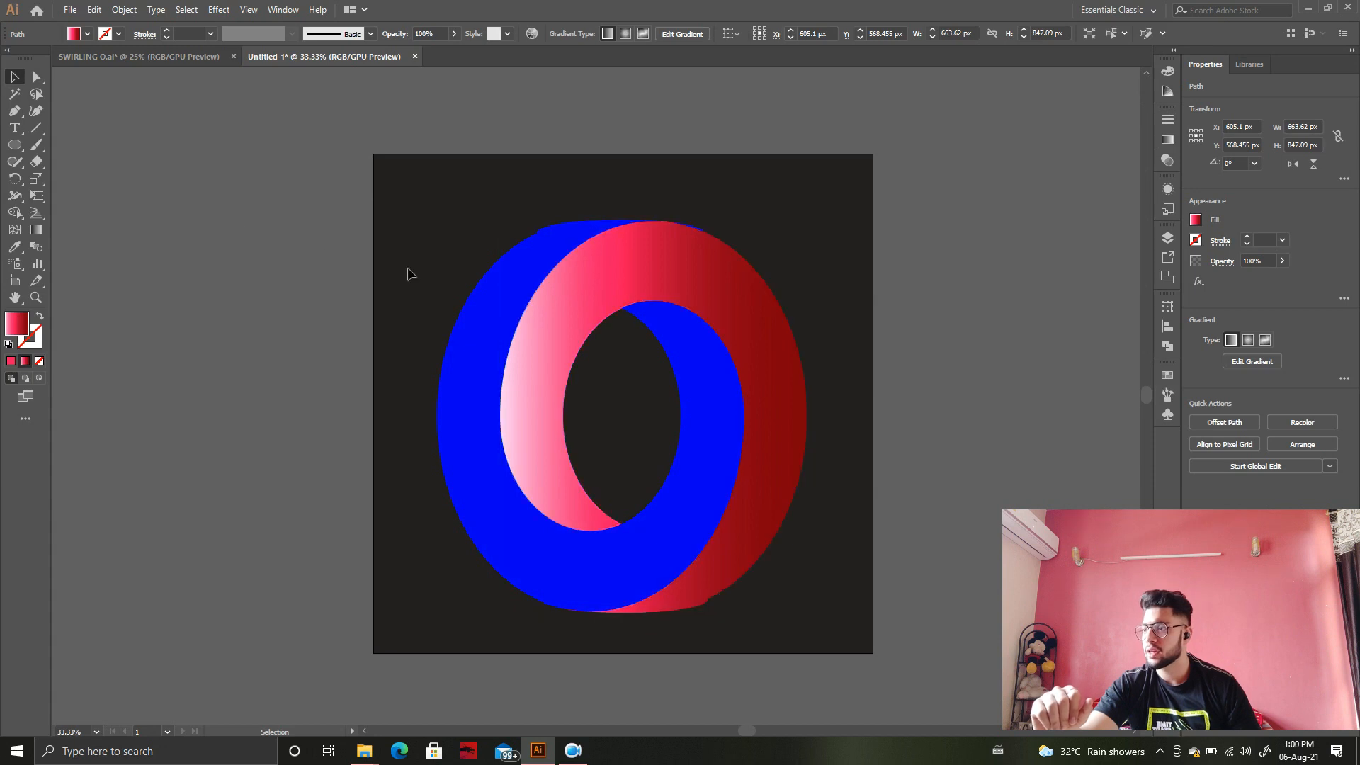
{"action": "left_click", "coordinate": [503, 312]}
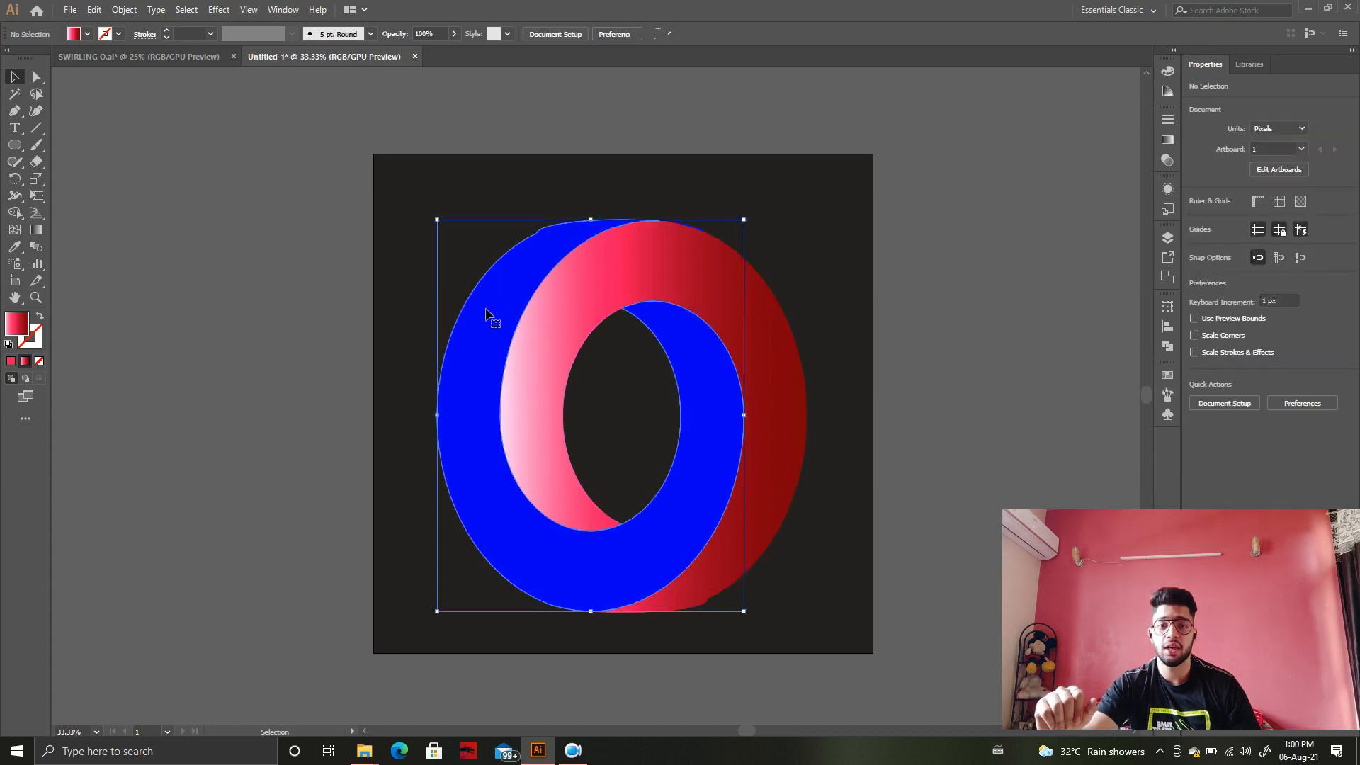
{"action": "left_click", "coordinate": [14, 248]}
{"action": "left_click", "coordinate": [674, 269]}
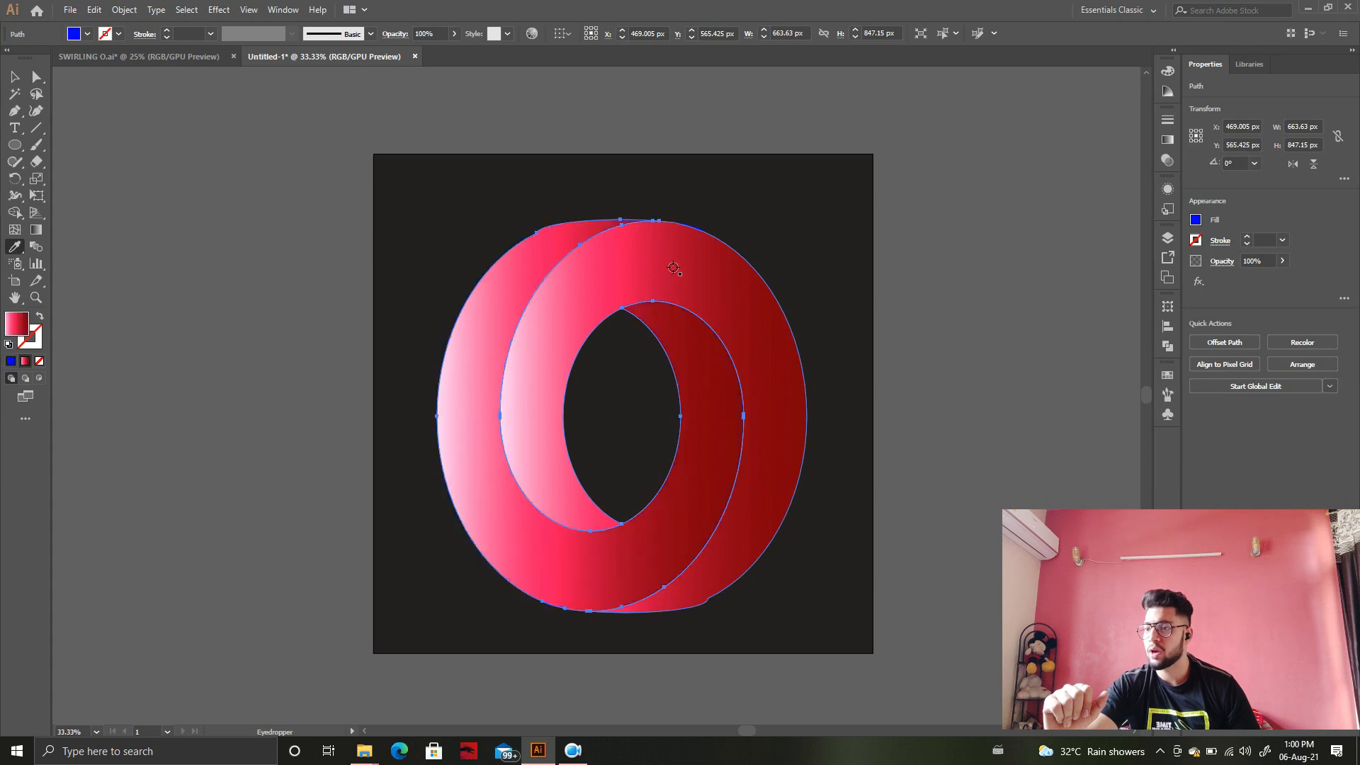
{"action": "key", "text": "v"}
{"action": "key", "text": "ctrl+h"}
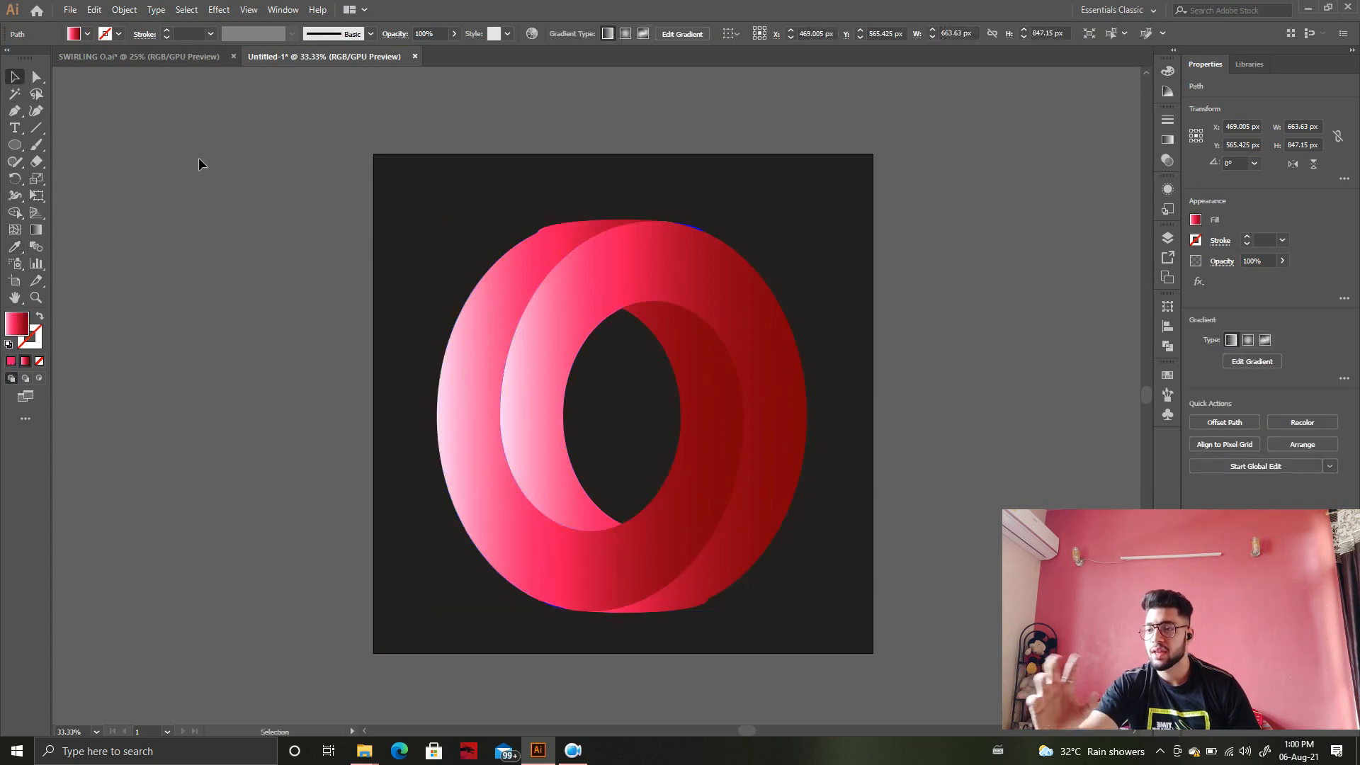
Smooth the left ring's upper outer edge by removing the stray anchor point at its bump with the Delete Anchor Point tool.
{"action": "left_click", "coordinate": [709, 488]}
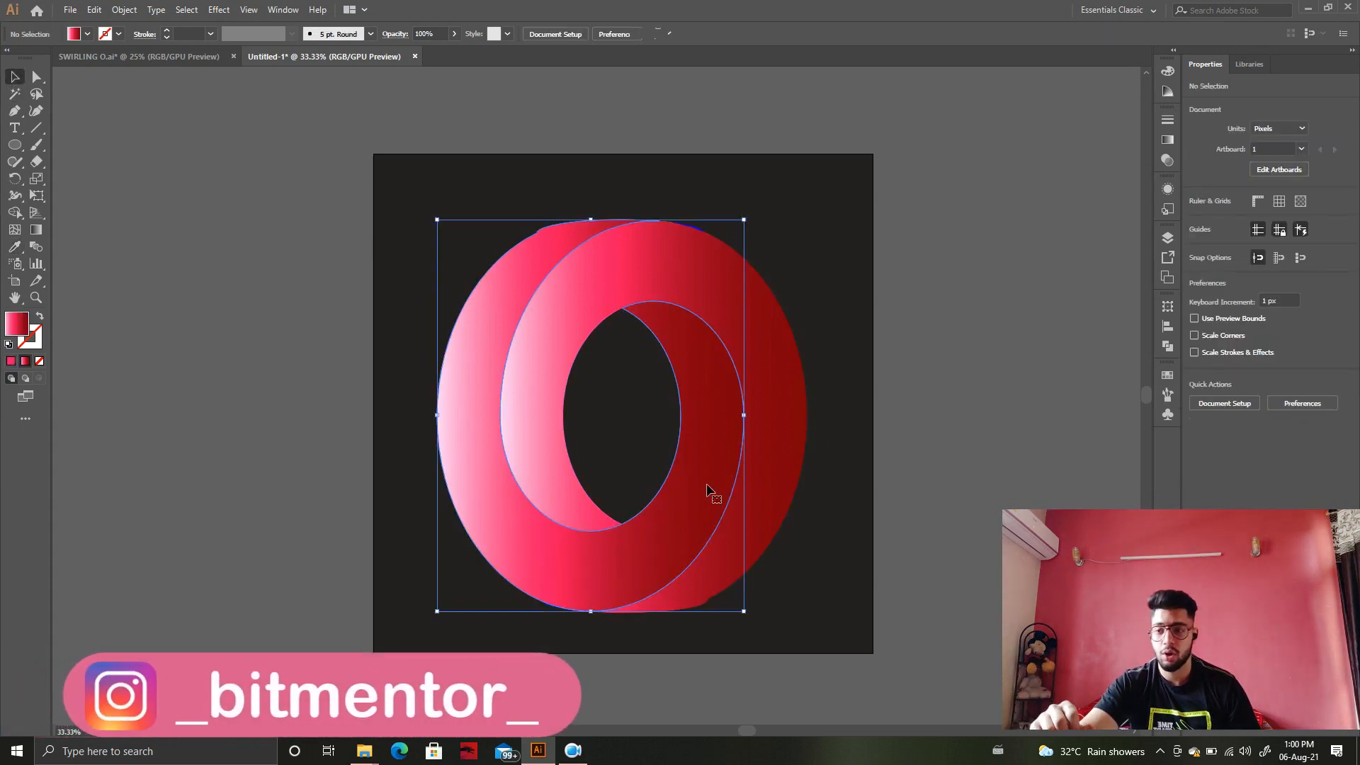
{"action": "left_click", "coordinate": [928, 377]}
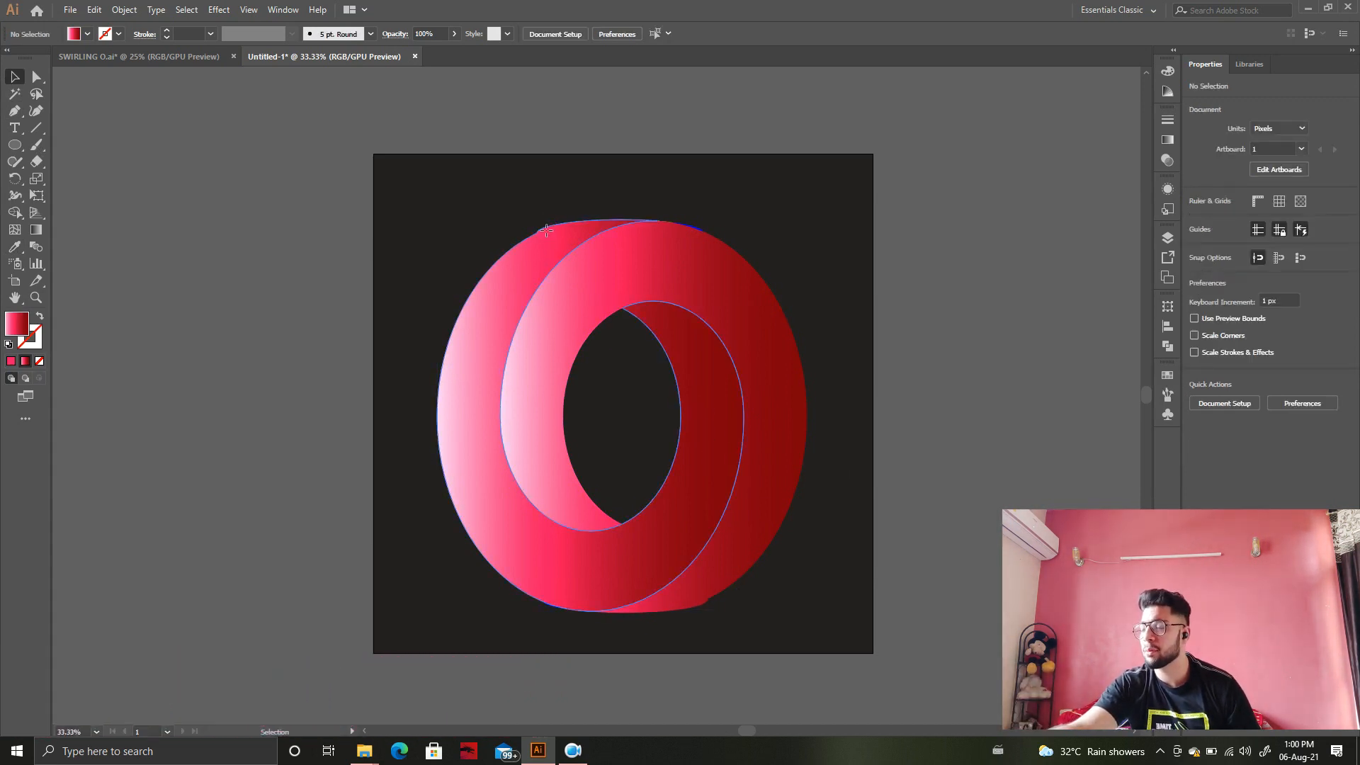
{"action": "left_click", "coordinate": [546, 230]}
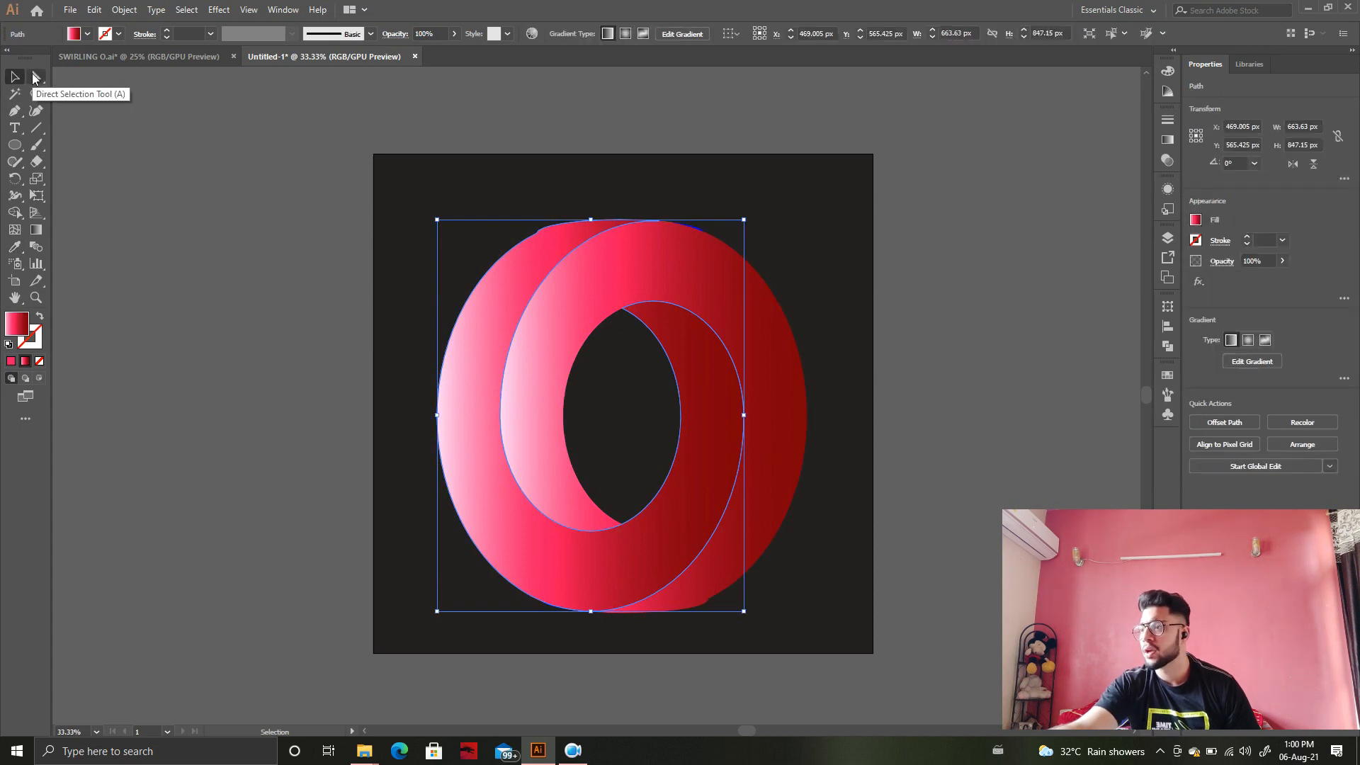
{"action": "left_click", "coordinate": [34, 79]}
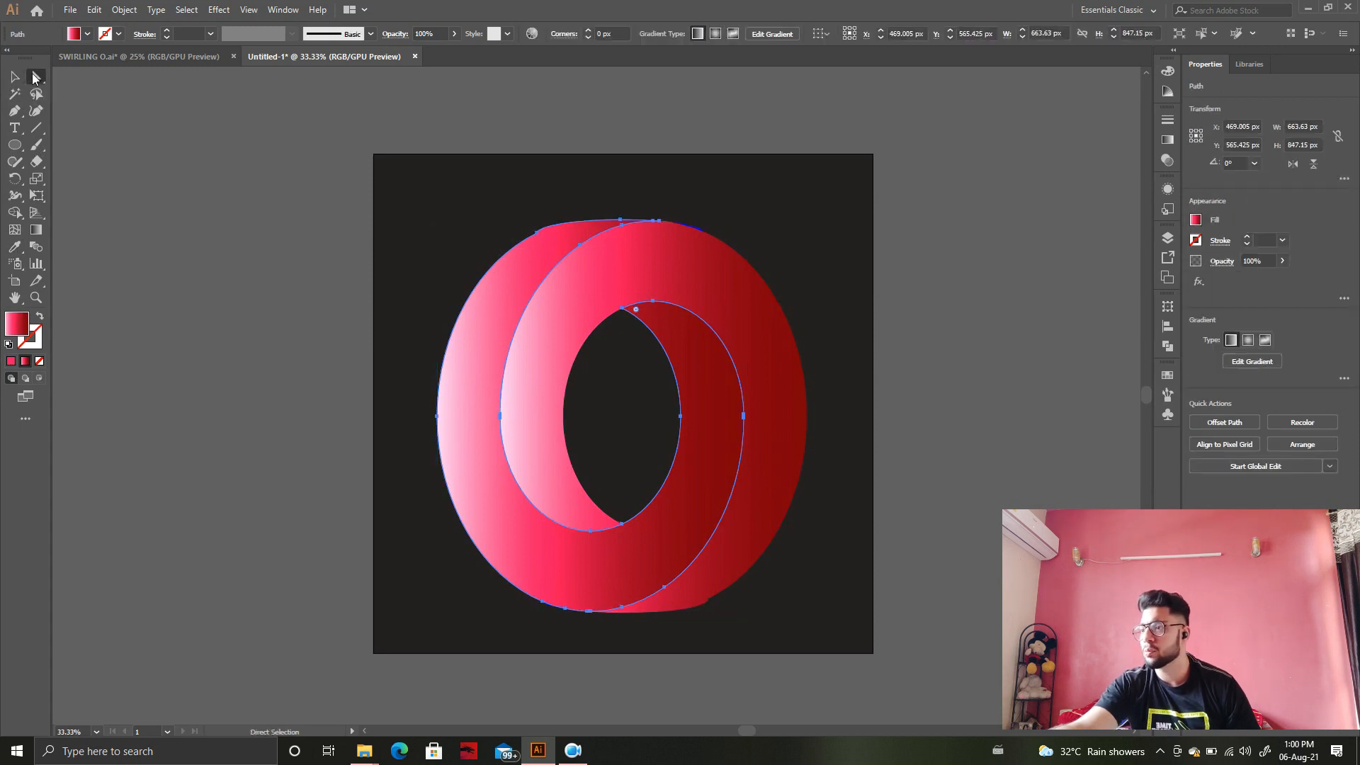
{"action": "left_click", "coordinate": [14, 111]}
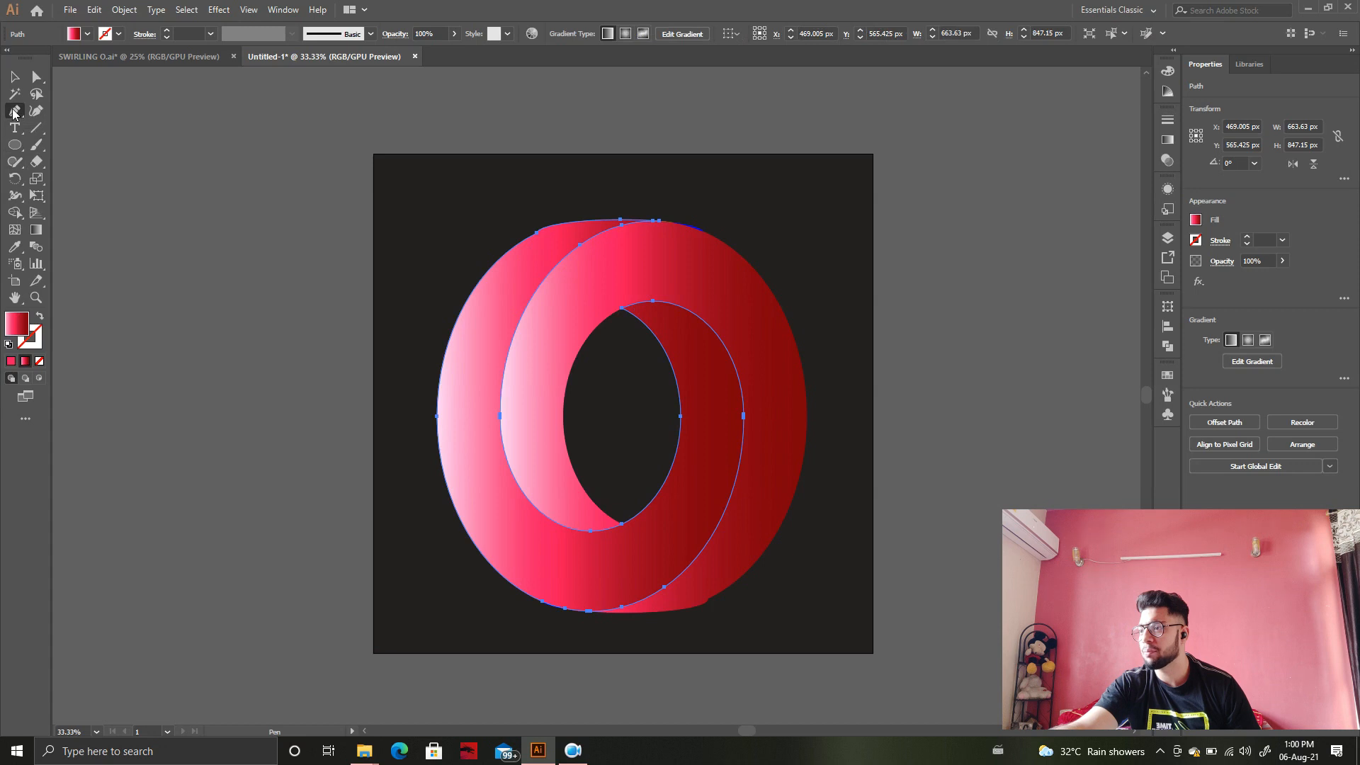
{"action": "left_click", "coordinate": [14, 111]}
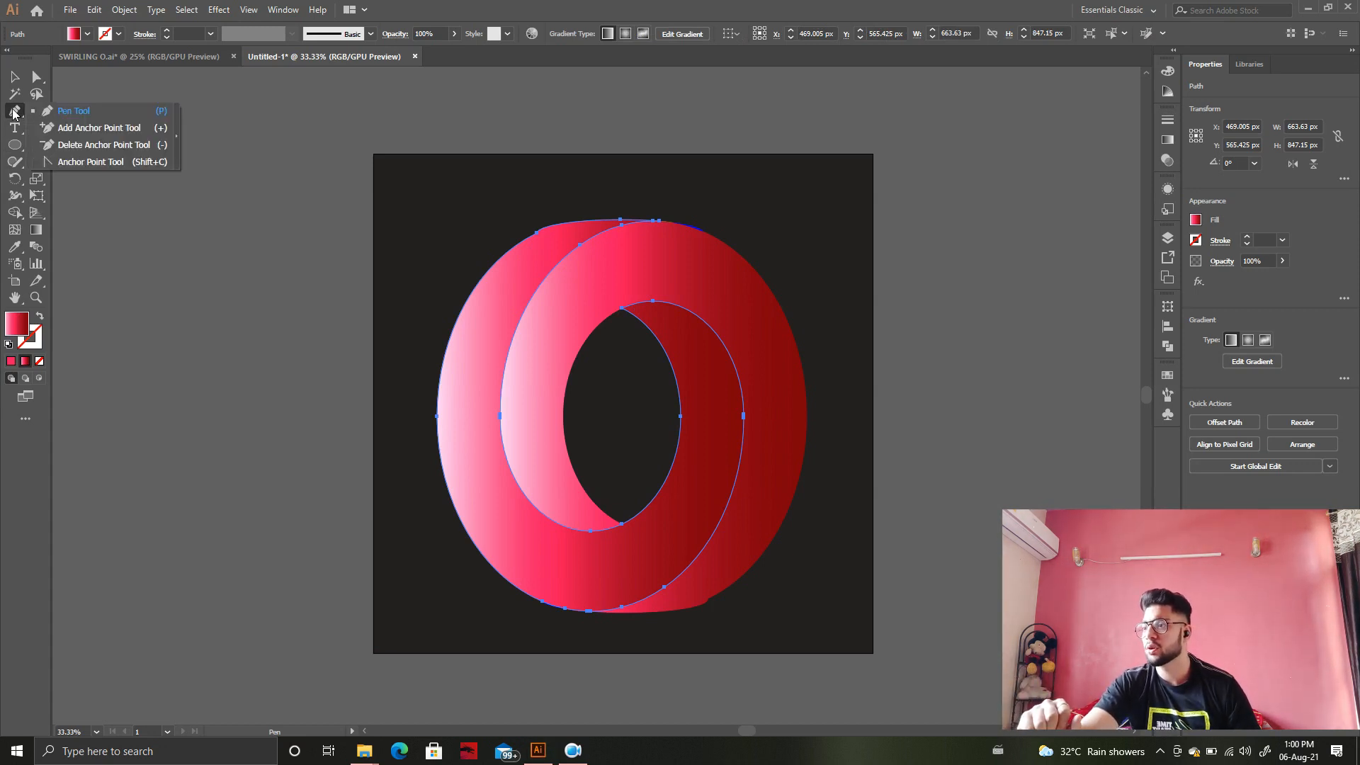
{"action": "left_click", "coordinate": [97, 151]}
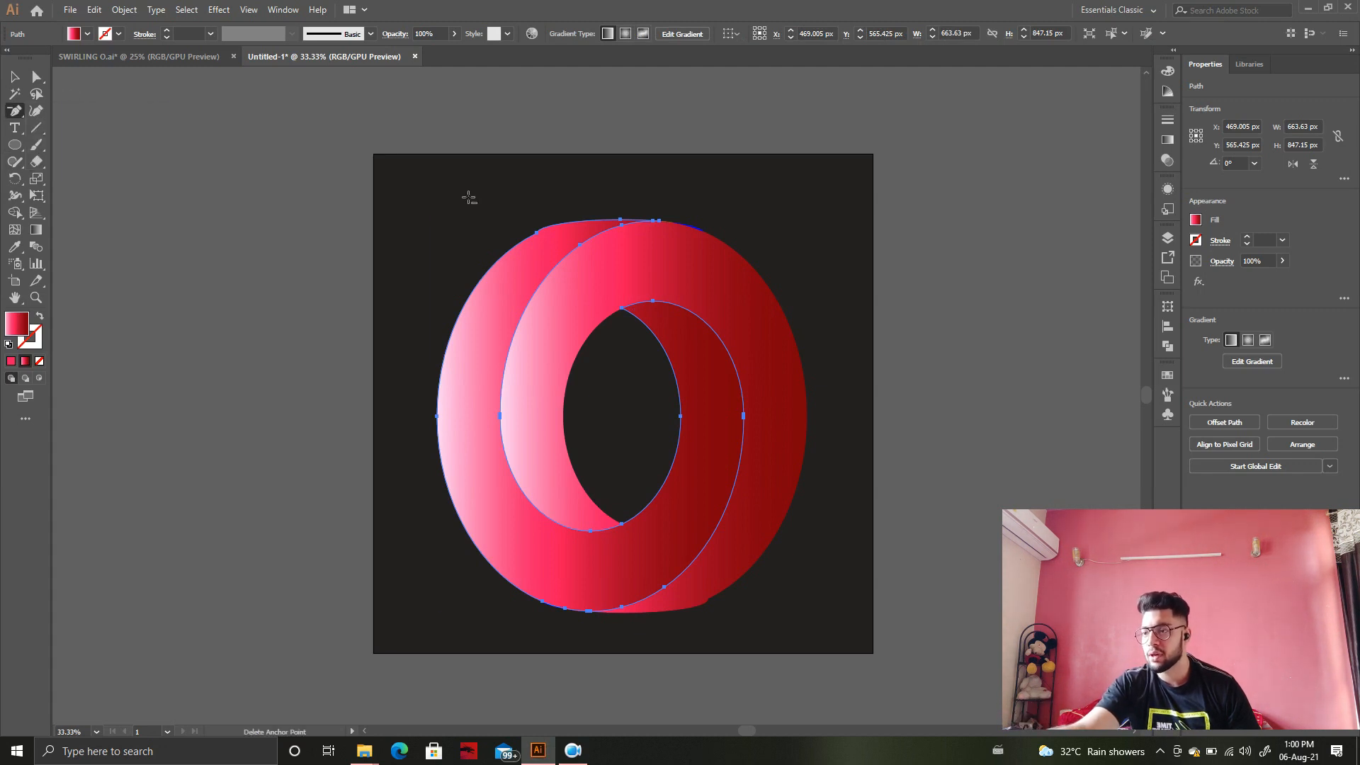
{"action": "scroll", "coordinate": [594, 198], "scroll_direction": "up", "scroll_amount": 2}
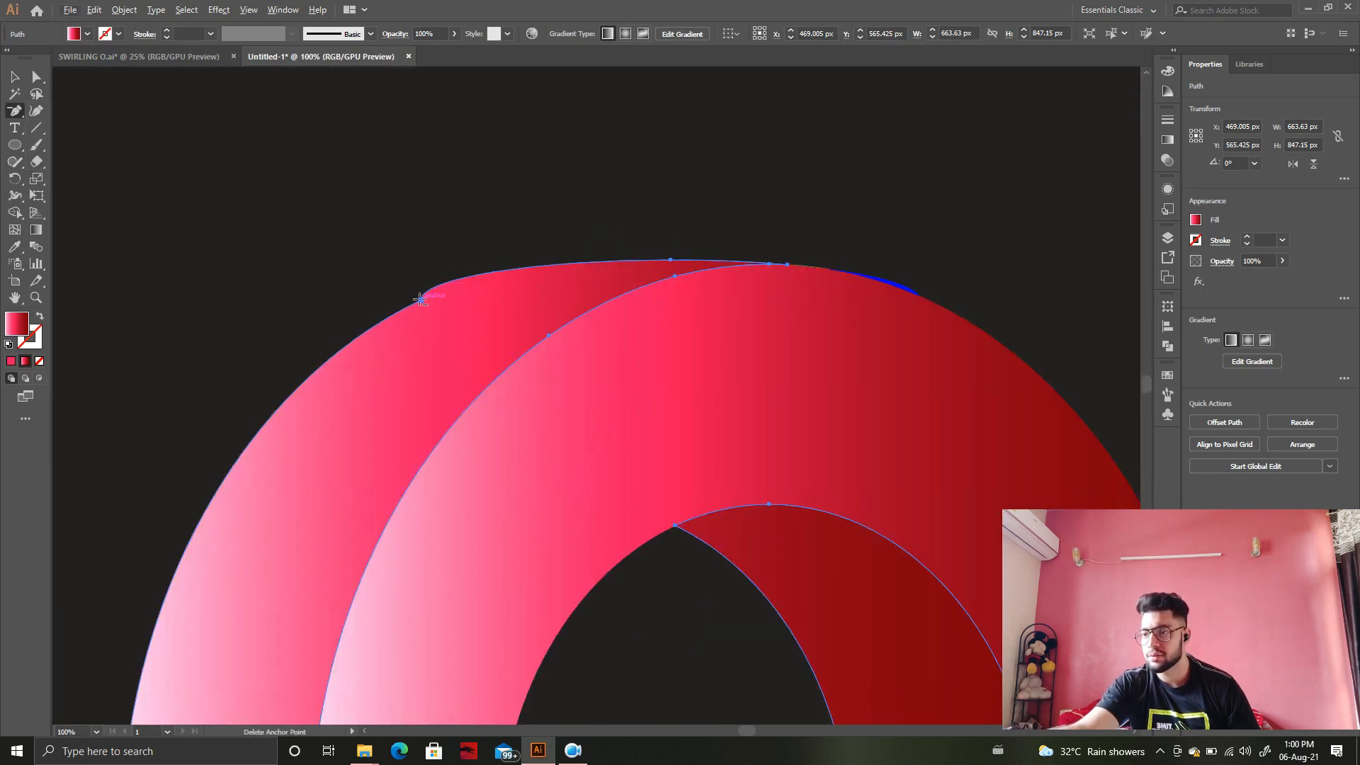
{"action": "left_click", "coordinate": [421, 299]}
Remove the stray anchor point at the bump on the right ring's lower outer edge and deselect the artwork.
{"action": "scroll", "coordinate": [559, 200], "scroll_direction": "down", "scroll_amount": 2}
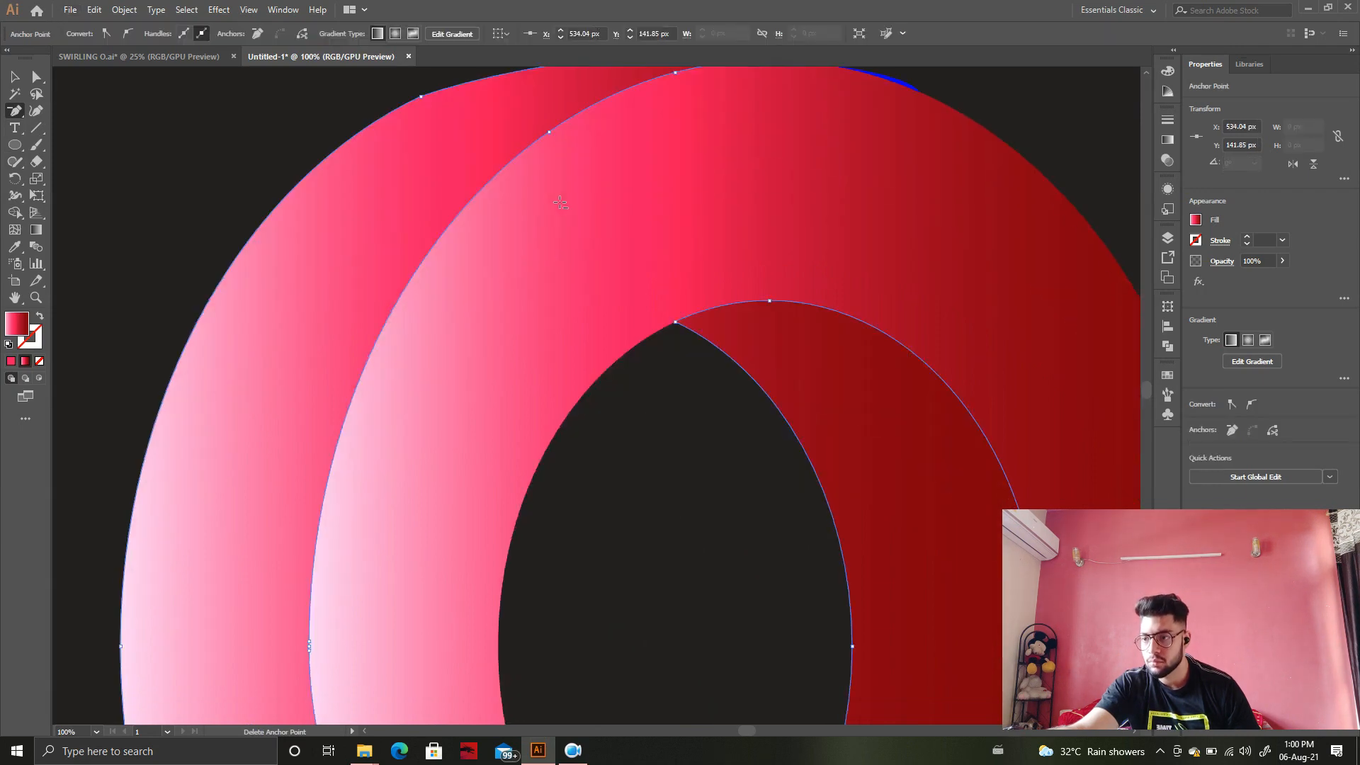
{"action": "scroll", "coordinate": [742, 320], "scroll_direction": "down", "scroll_amount": 1}
{"action": "scroll", "coordinate": [796, 541], "scroll_direction": "up", "scroll_amount": 3}
{"action": "scroll", "coordinate": [819, 577], "scroll_direction": "down", "scroll_amount": 1}
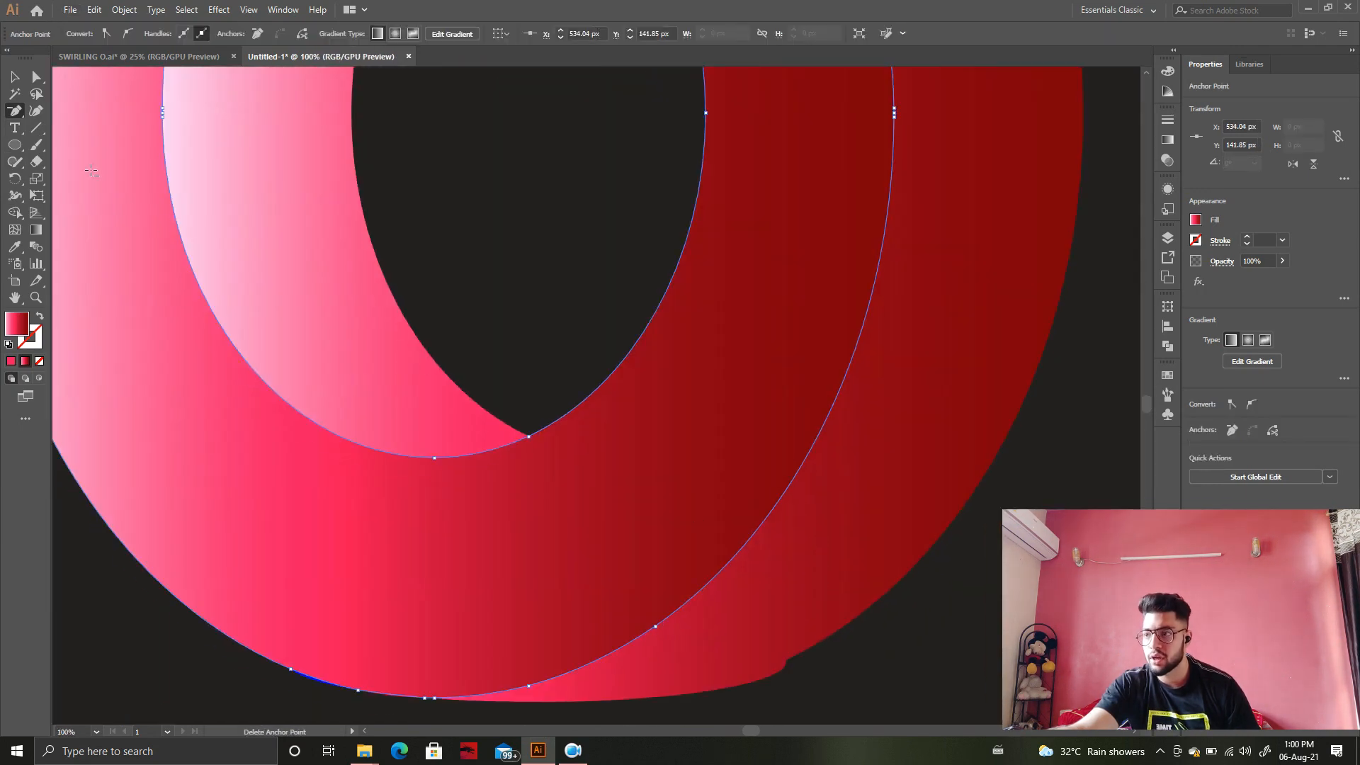
{"action": "left_click", "coordinate": [38, 77]}
{"action": "left_click", "coordinate": [893, 373]}
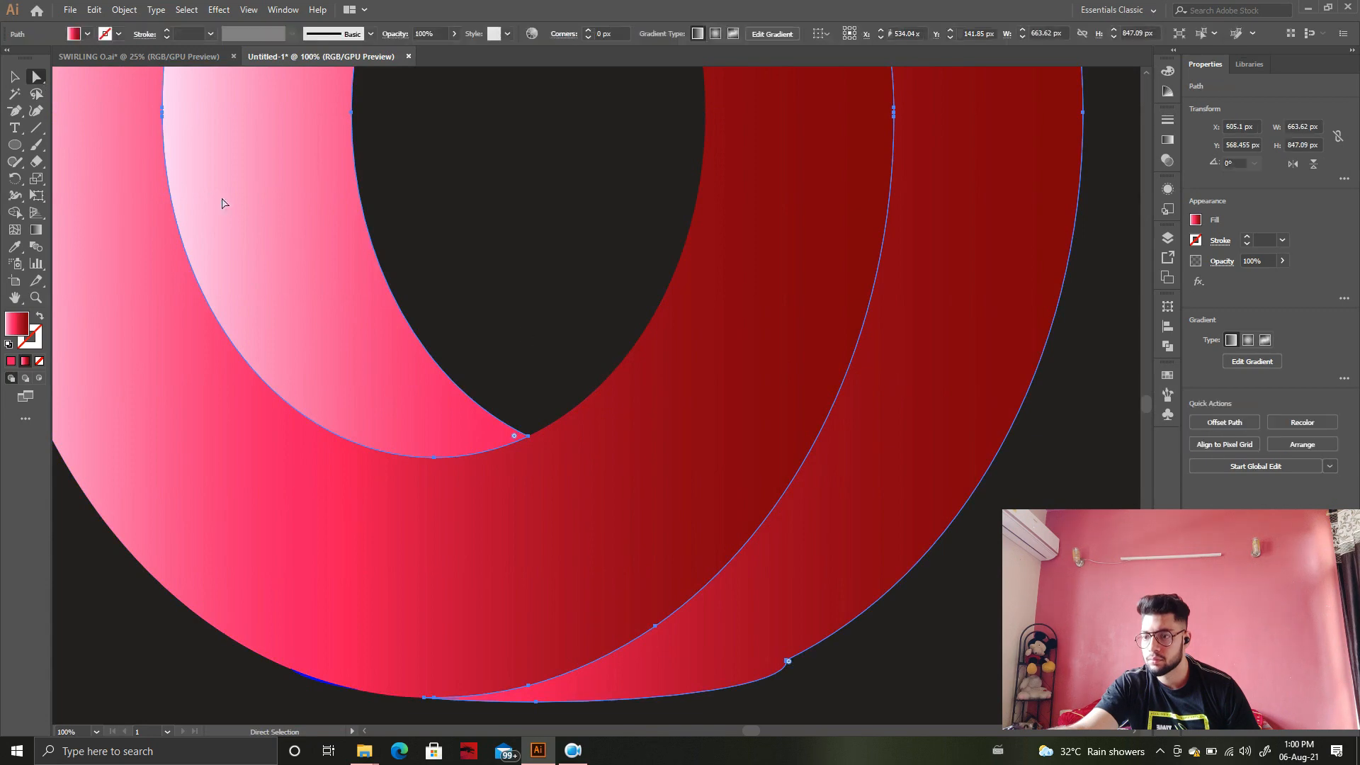
{"action": "left_click", "coordinate": [14, 111]}
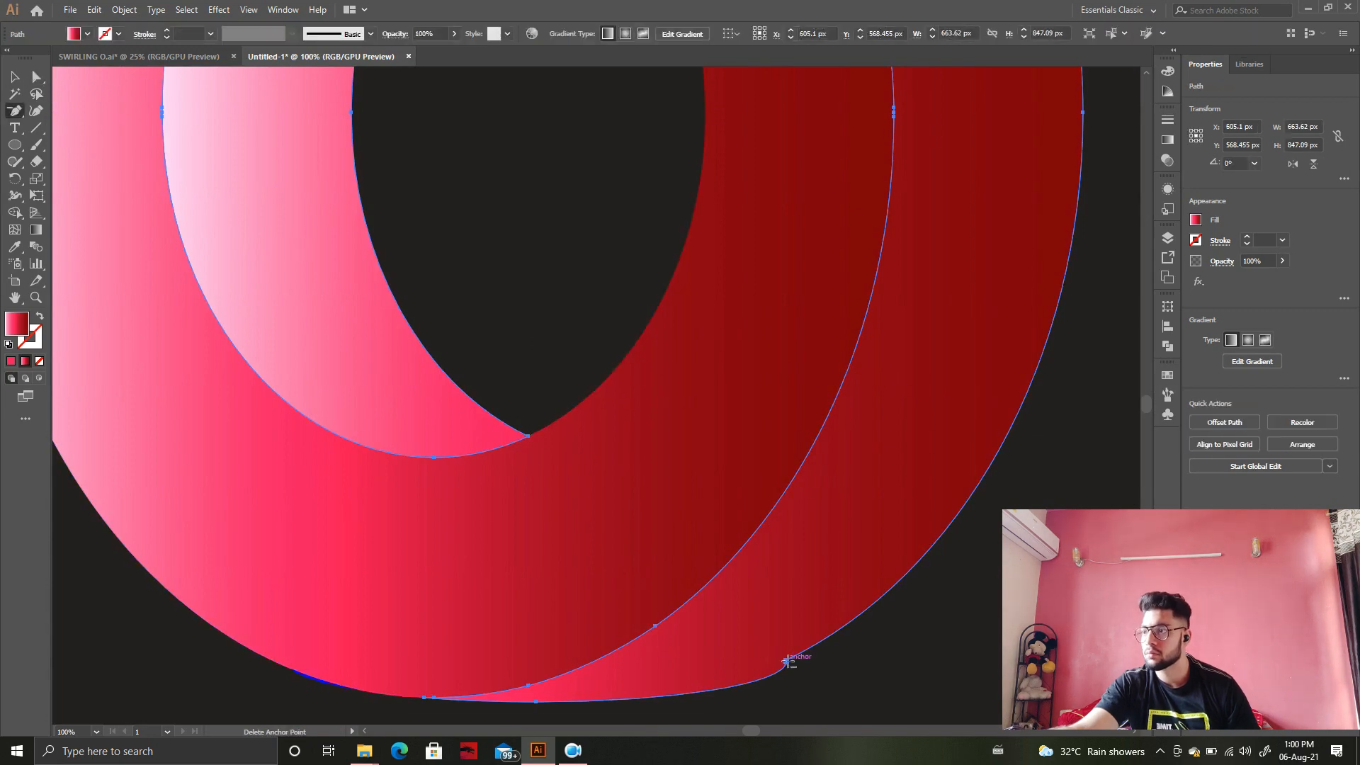
{"action": "left_click", "coordinate": [787, 661]}
{"action": "key", "text": "ctrl+0"}
{"action": "left_click", "coordinate": [10, 80]}
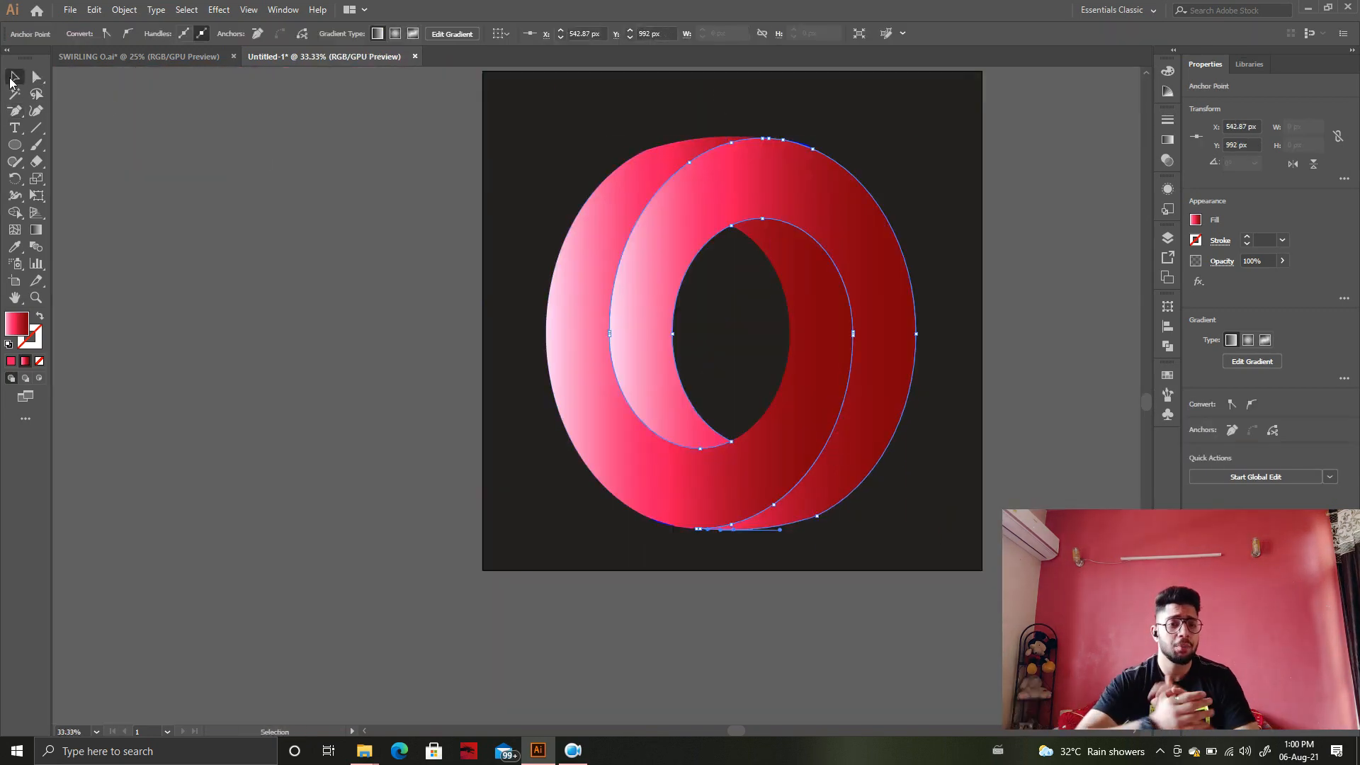
{"action": "left_click", "coordinate": [407, 215]}
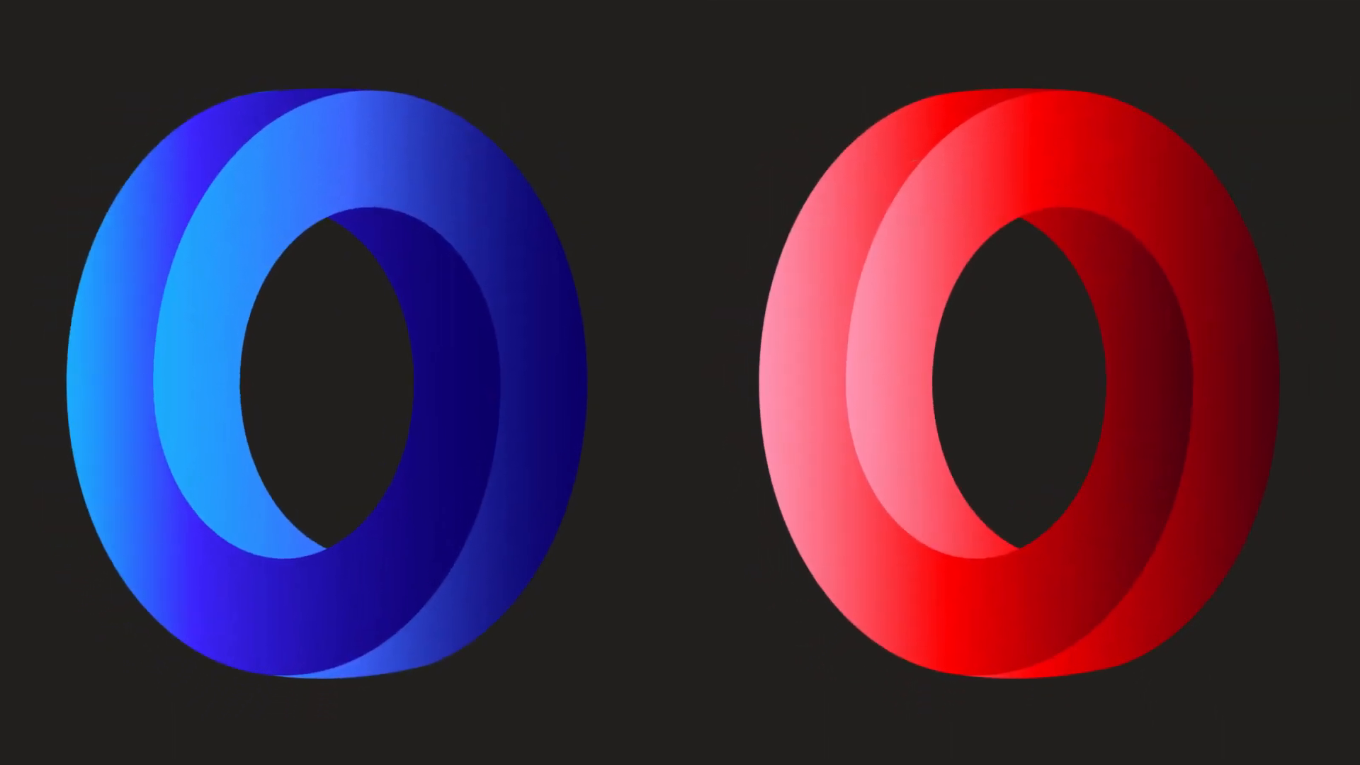